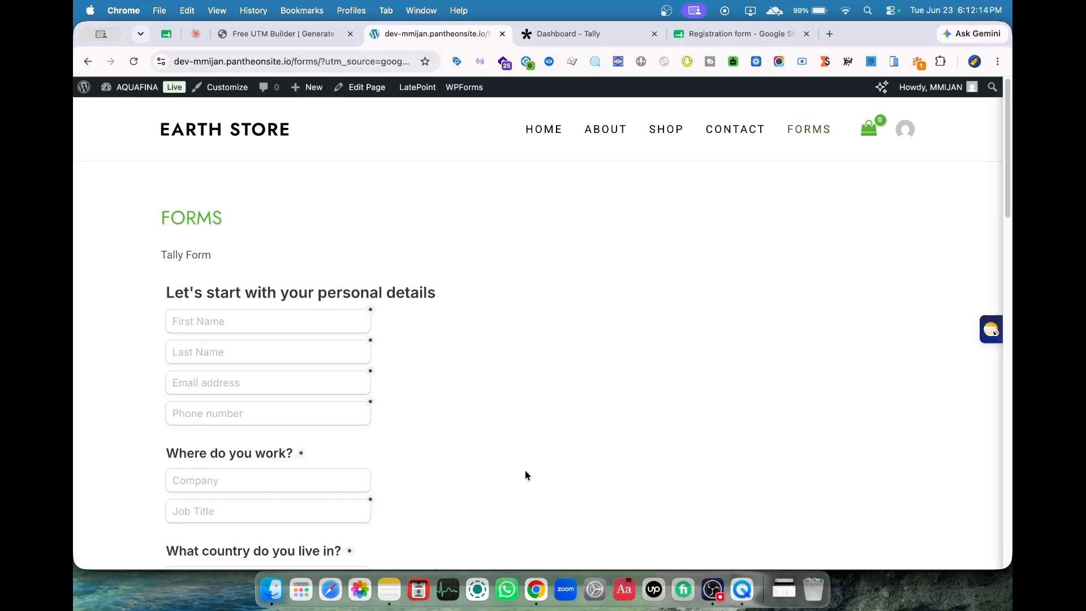
Switch to Tally and open the "Fill up the form here" form for editing
scroll(525, 471, "down", 2)
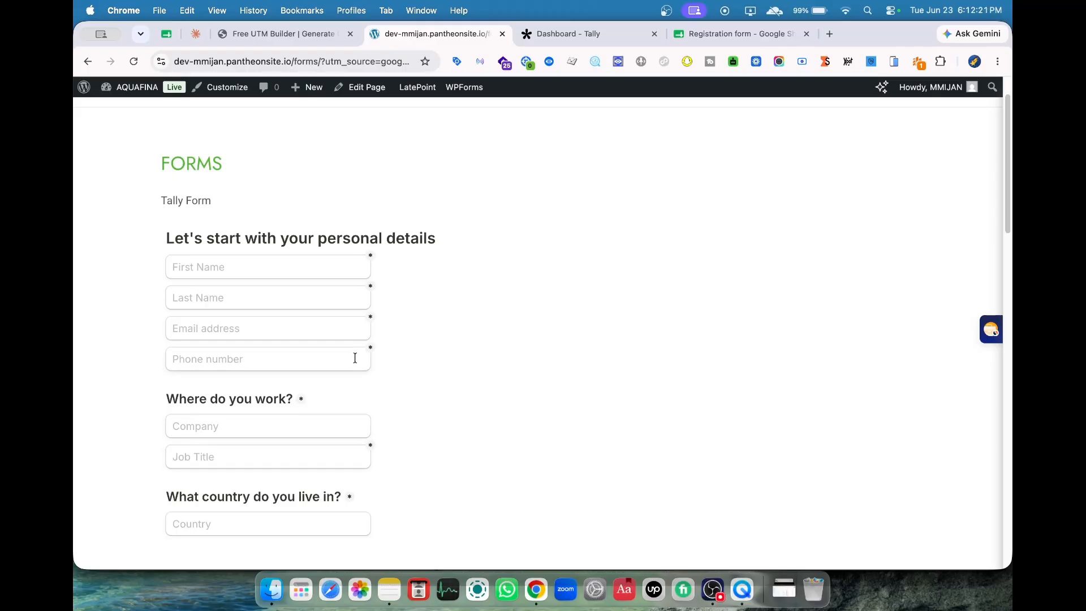
left_click(589, 35)
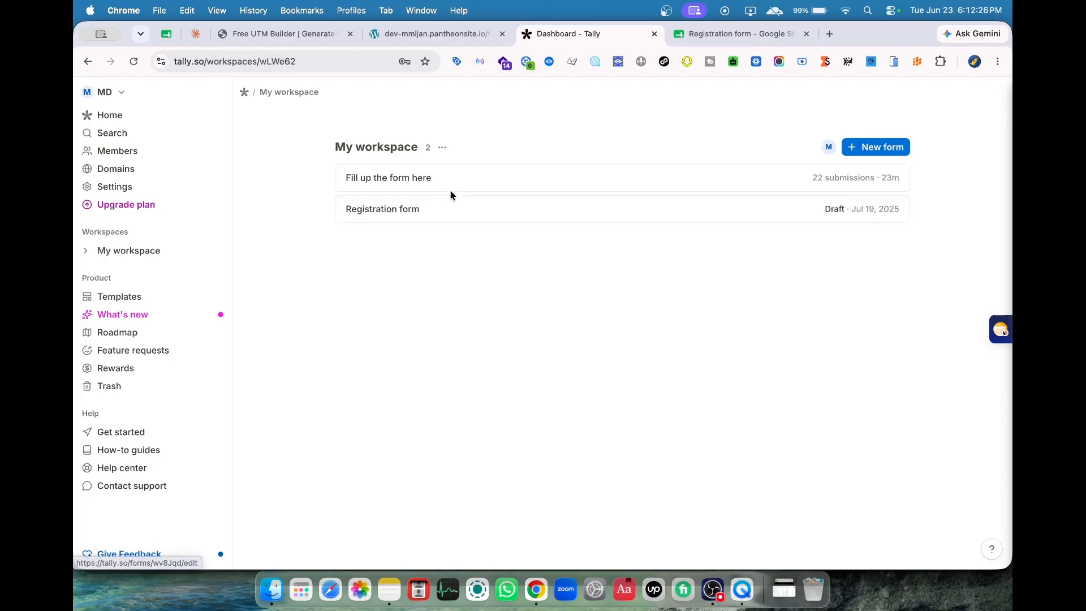
left_click(802, 177)
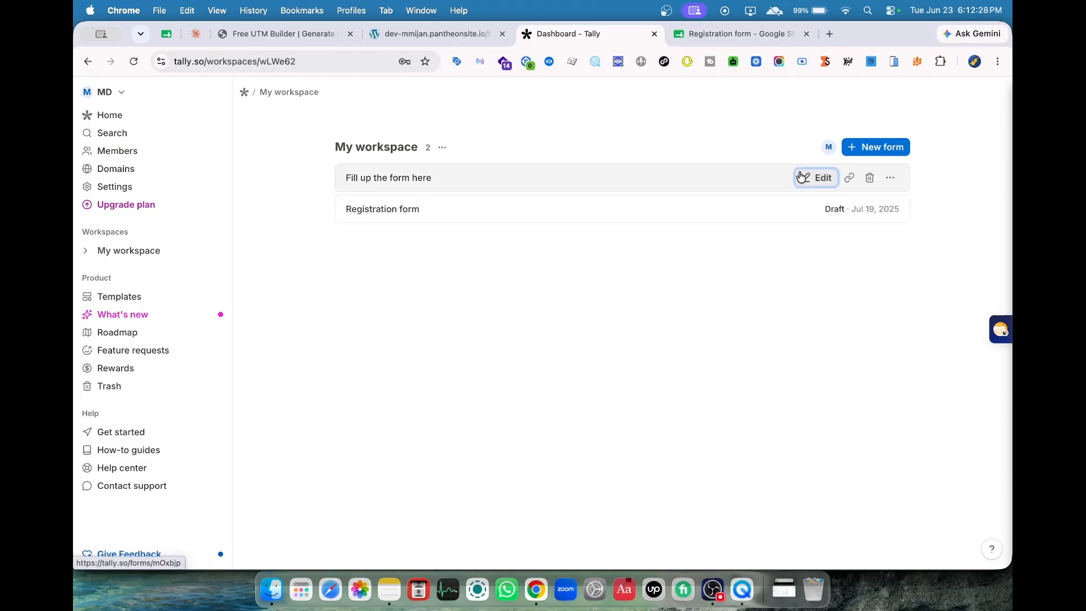
scroll(539, 267, "down", 5)
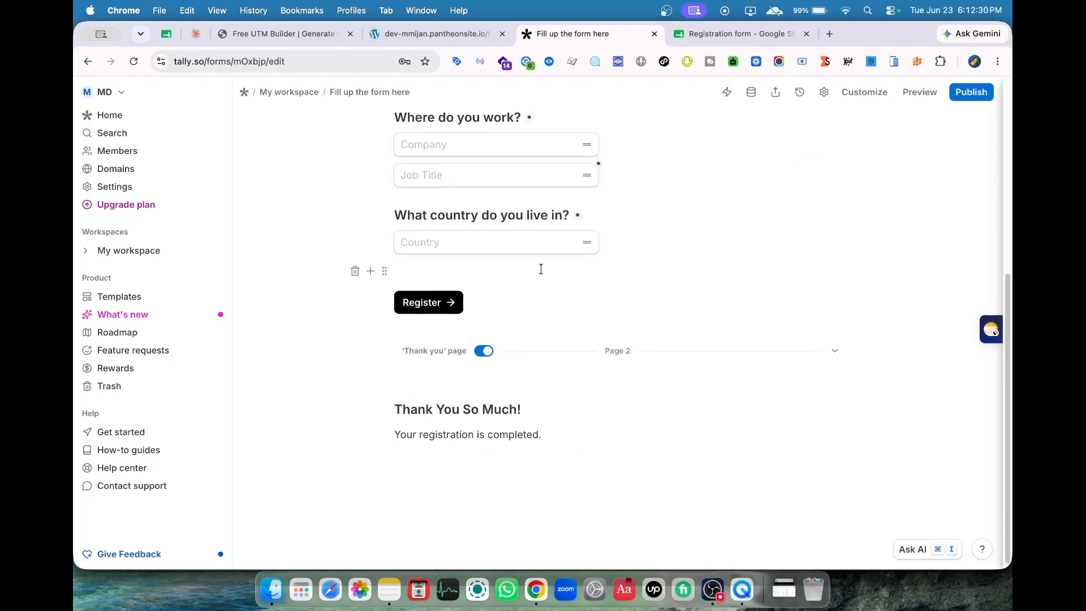
scroll(541, 269, "up", 6)
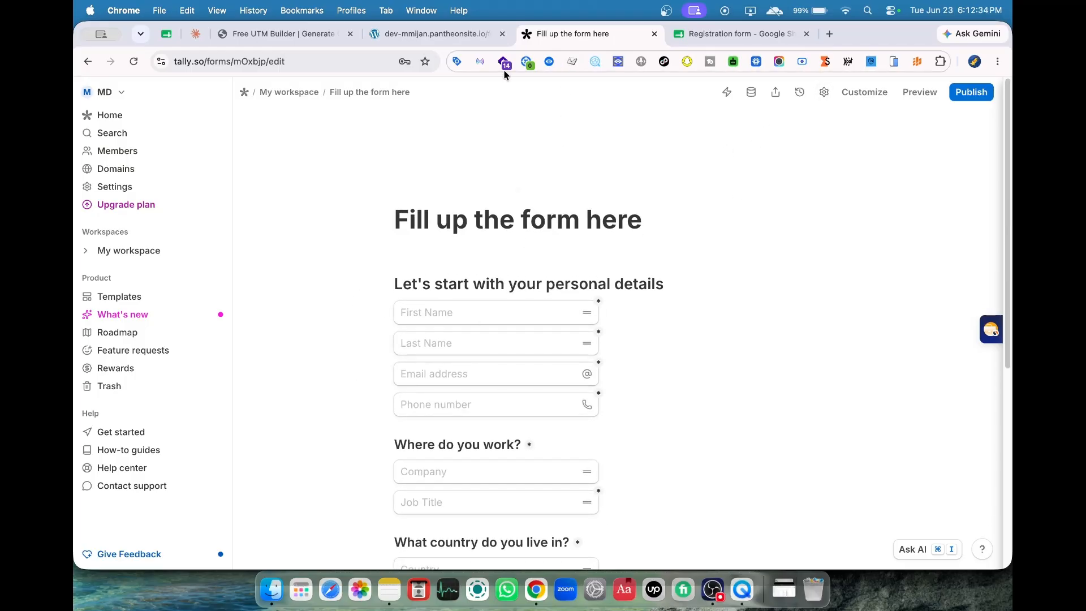
Review the embedded Tally form on the website's Forms page, from the personal details down to its Register button
left_click(449, 36)
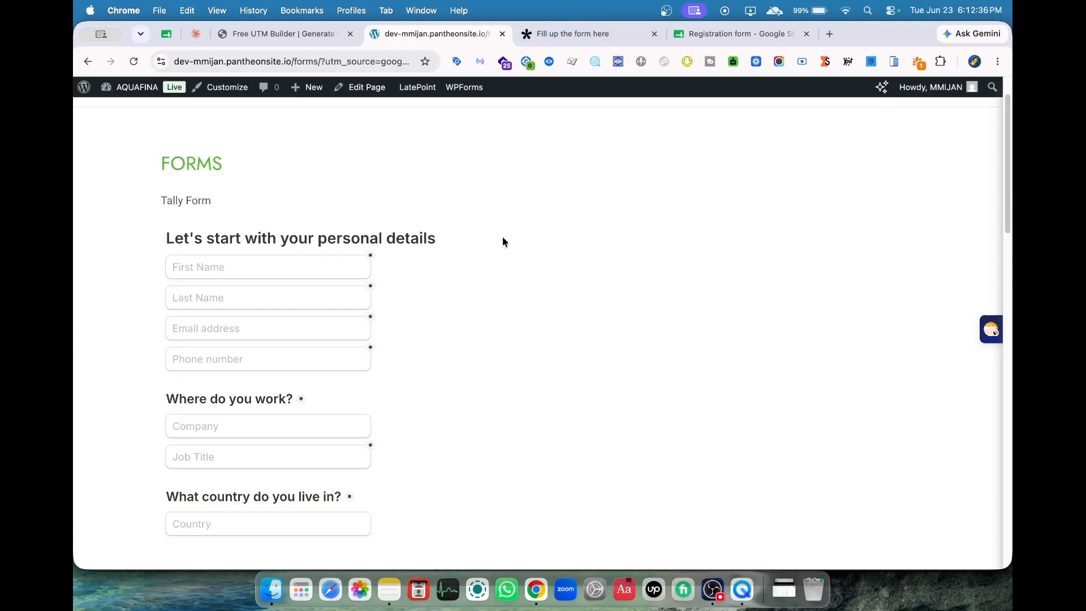
scroll(504, 242, "down", 5)
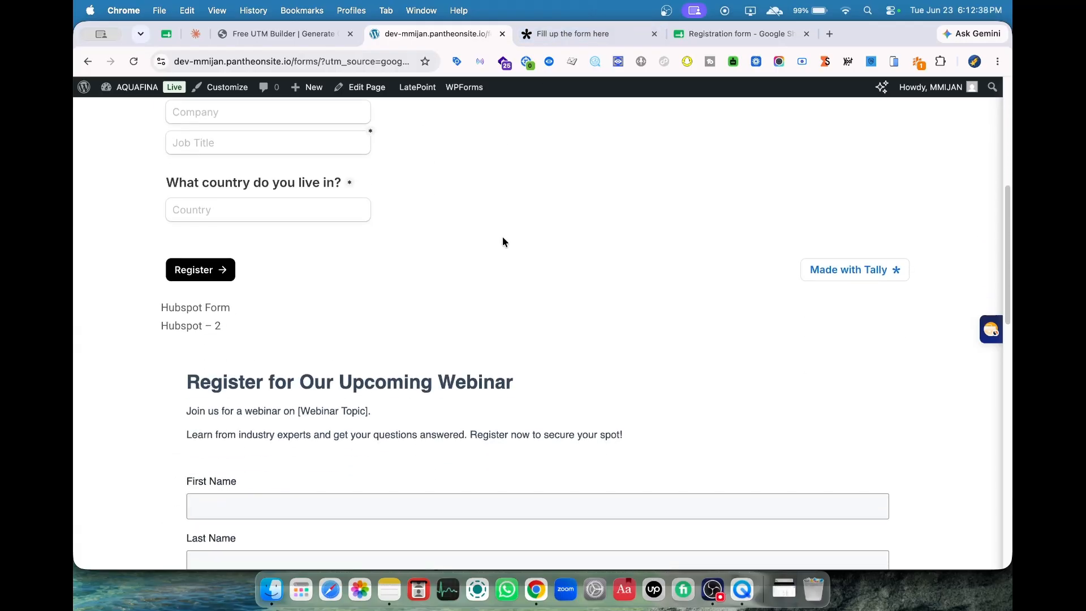
scroll(502, 242, "up", 7)
scroll(502, 242, "down", 3)
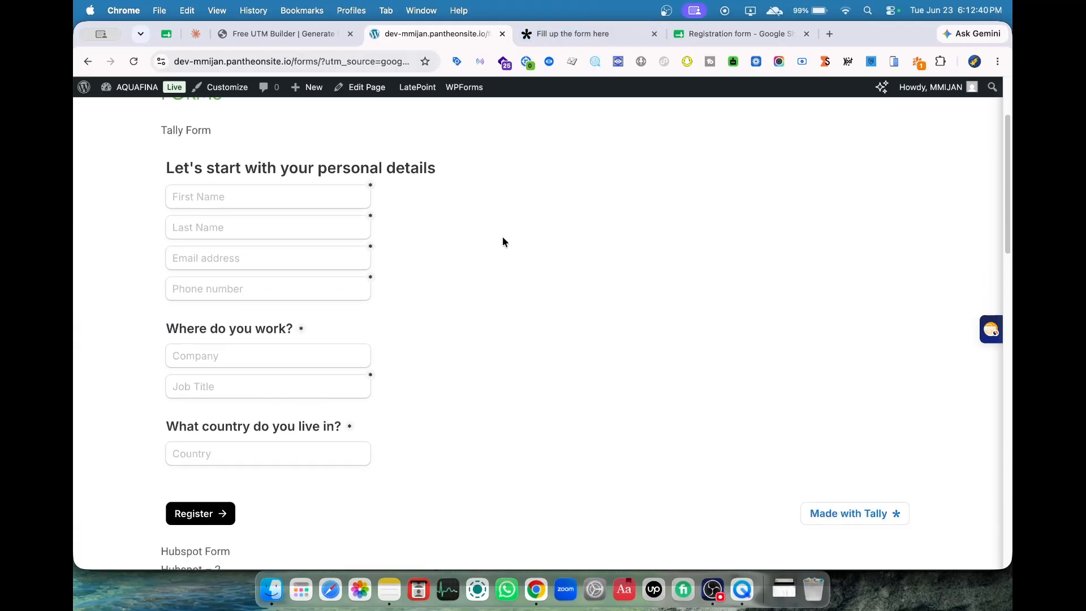
scroll(503, 242, "down", 2)
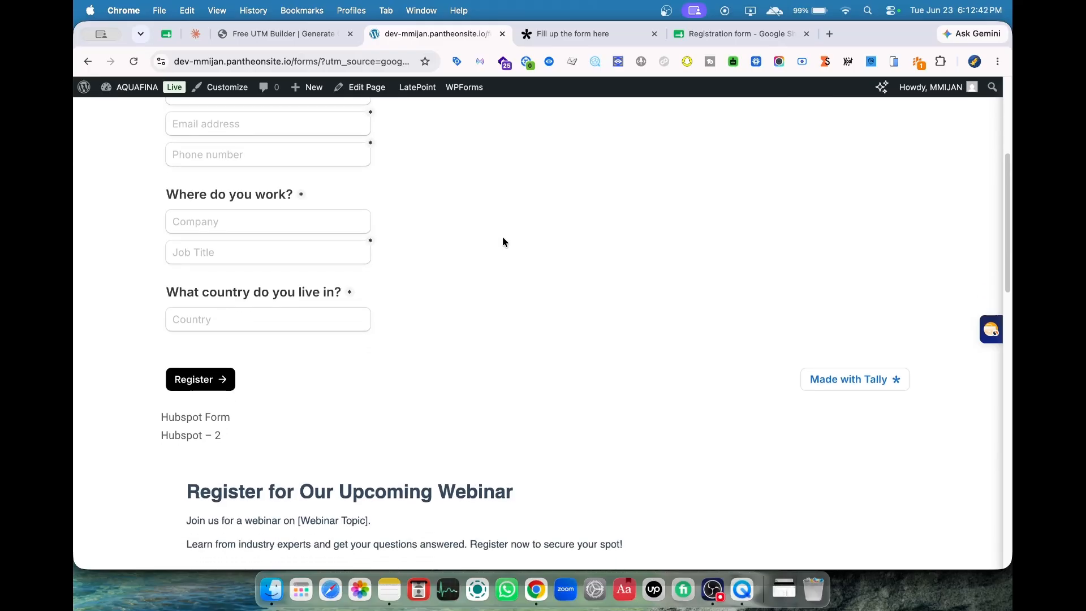
Insert a Hidden fields block below the Country question in the Tally form and name its first field utm_source
left_click(601, 32)
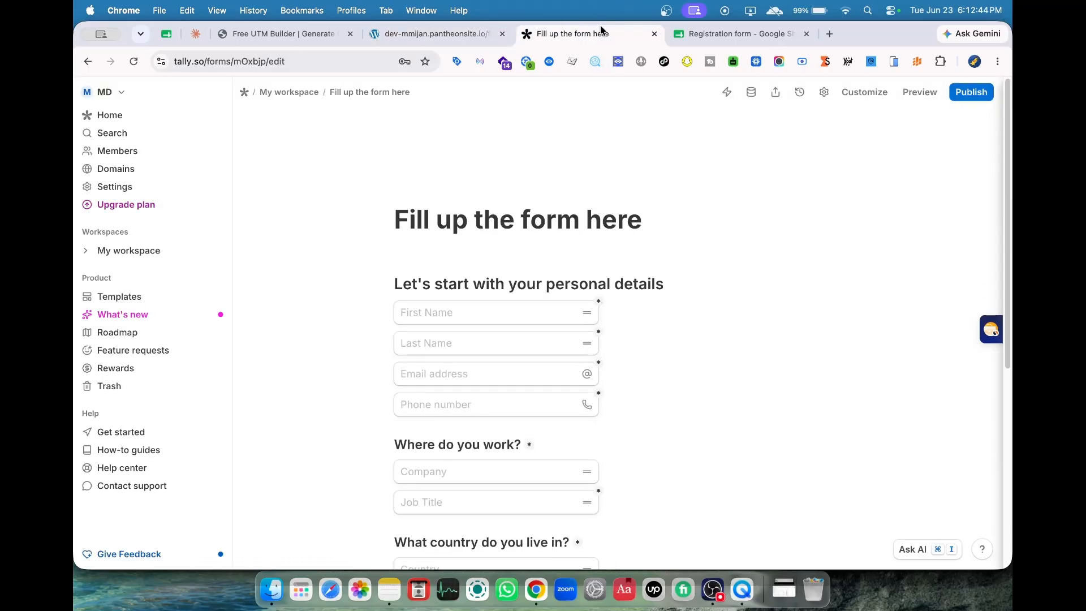
scroll(516, 353, "down", 5)
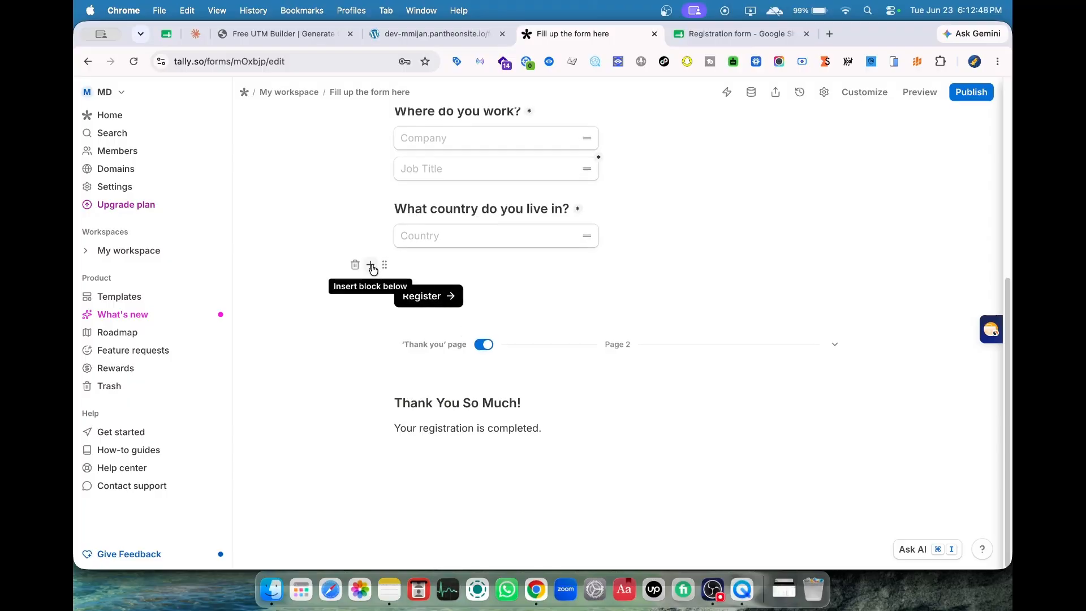
left_click(371, 265)
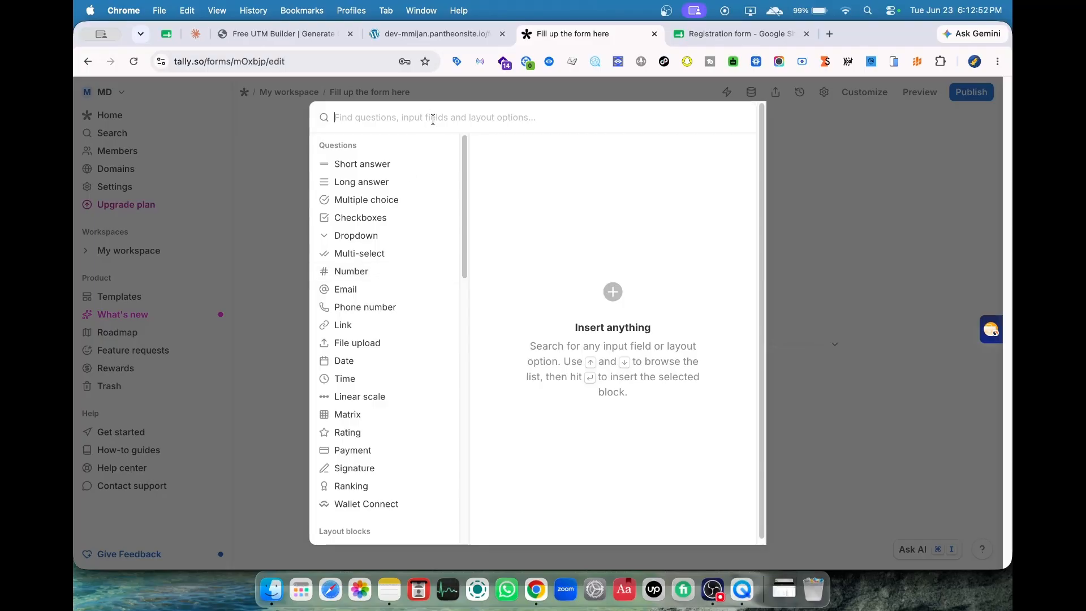
type("hid")
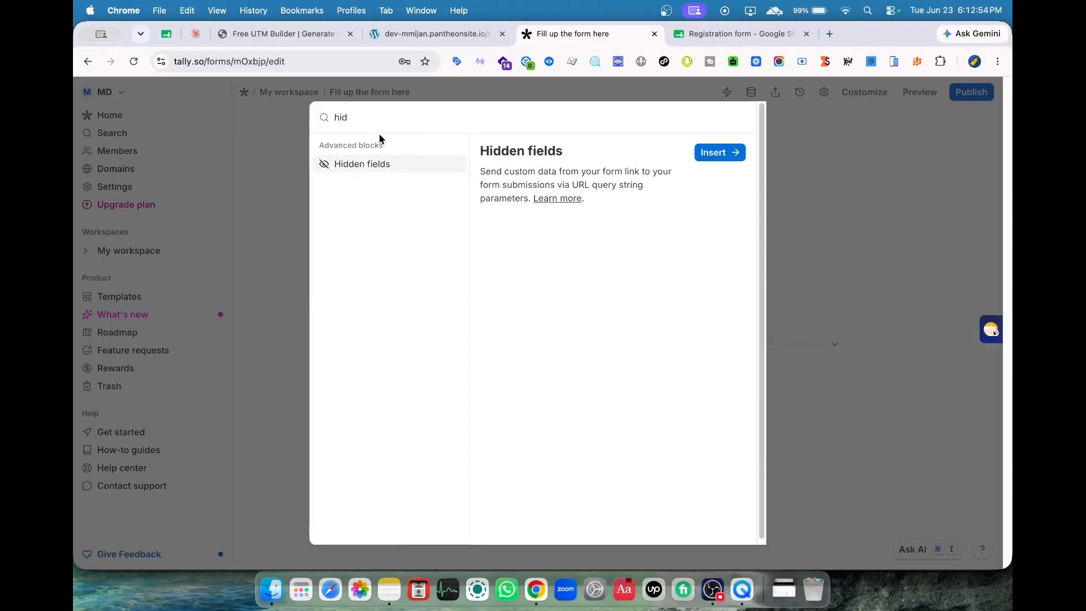
left_click(716, 152)
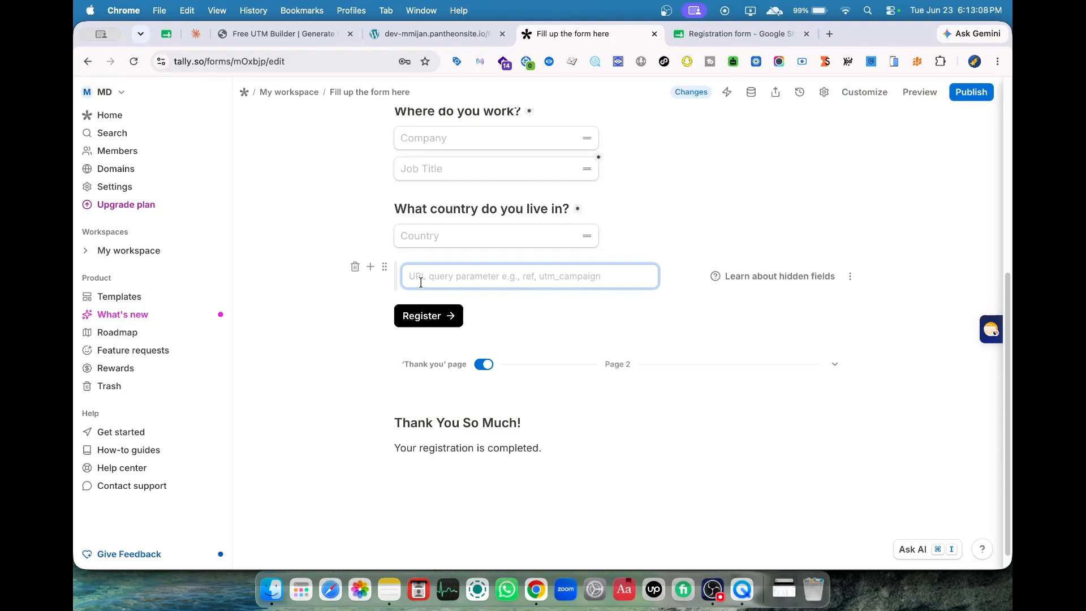
type("utm")
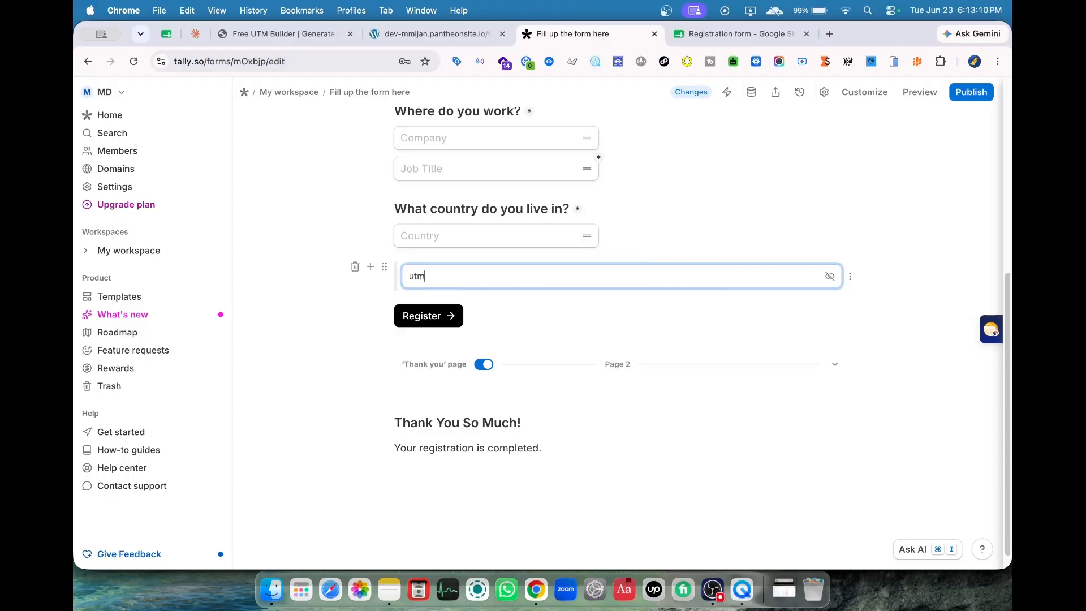
type("_source")
Add two more hidden fields below utm_source, named utm_medium and utm_campaign
left_click(851, 278)
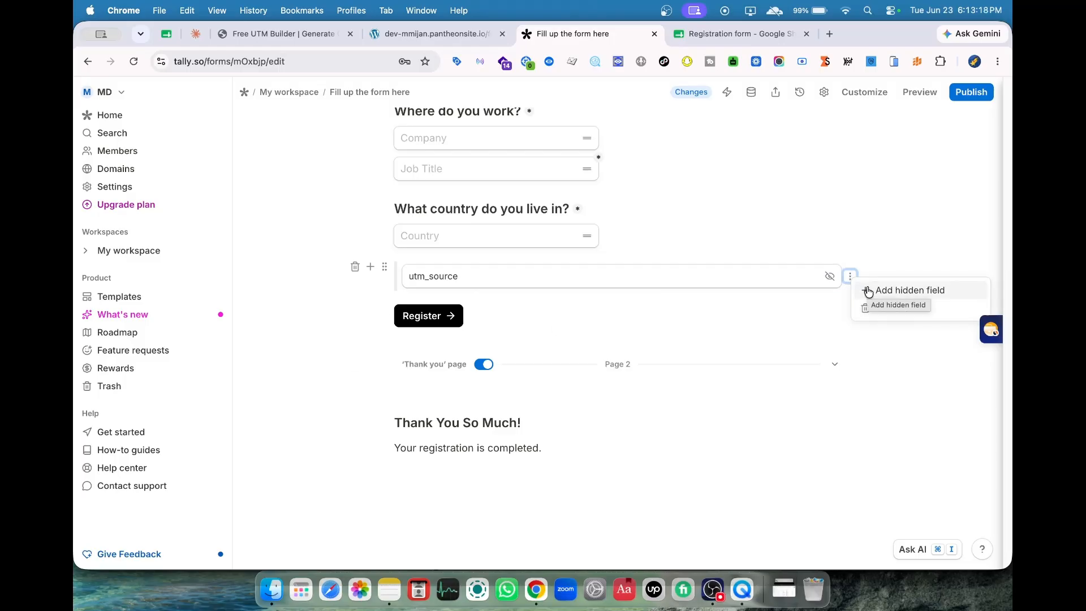
left_click(869, 291)
type("utm")
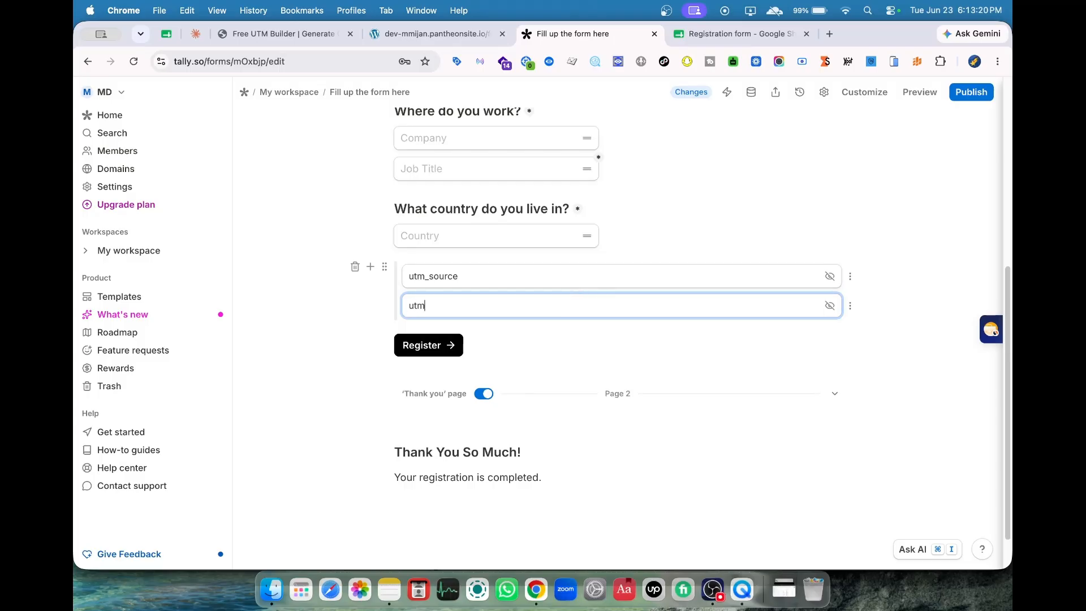
type("_medium")
left_click(851, 306)
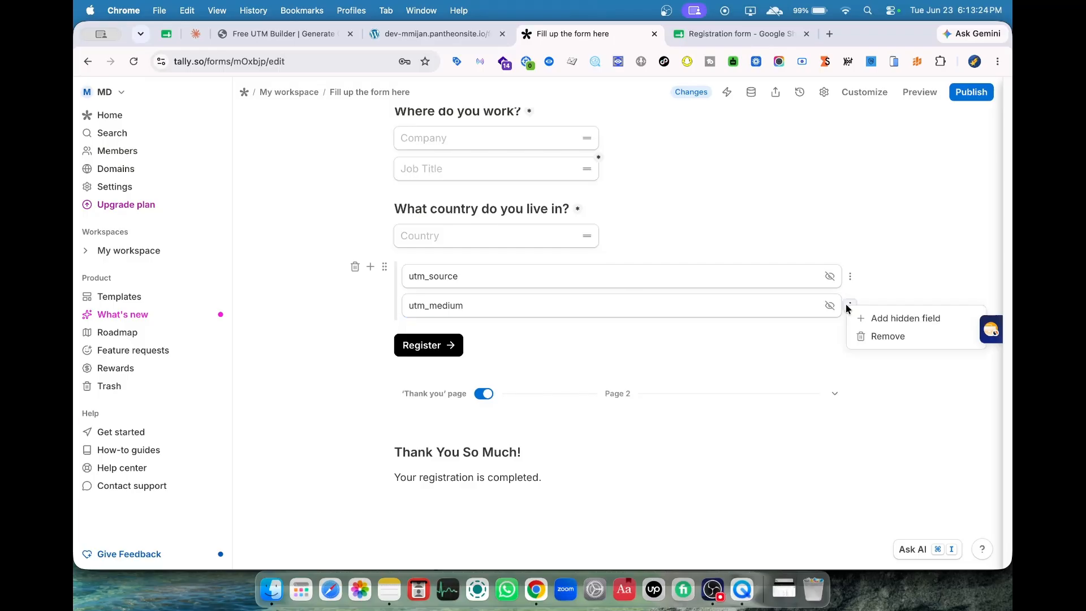
left_click(865, 317)
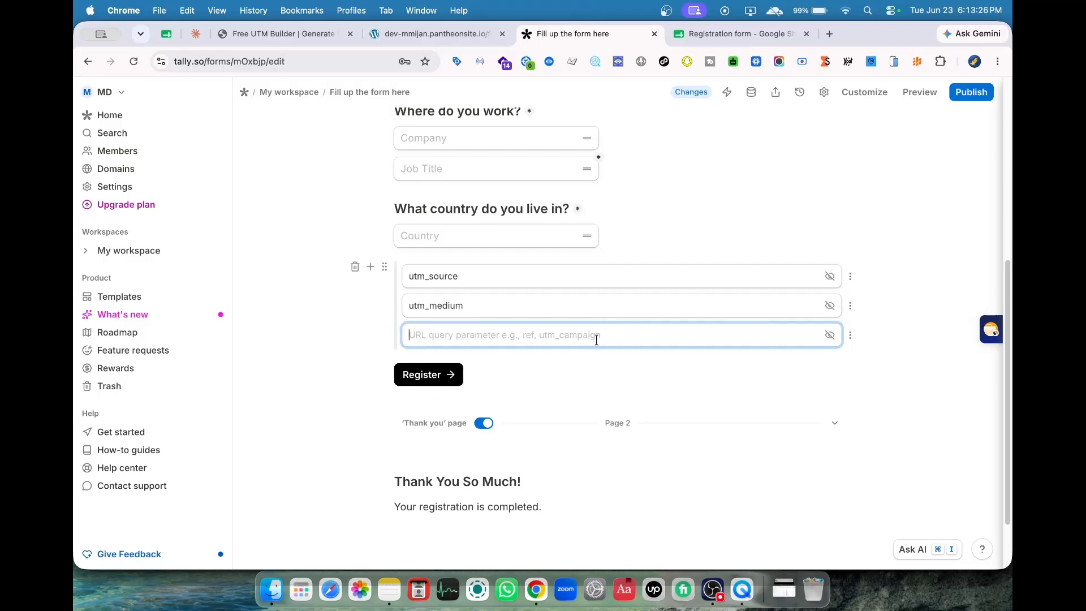
type("utm_")
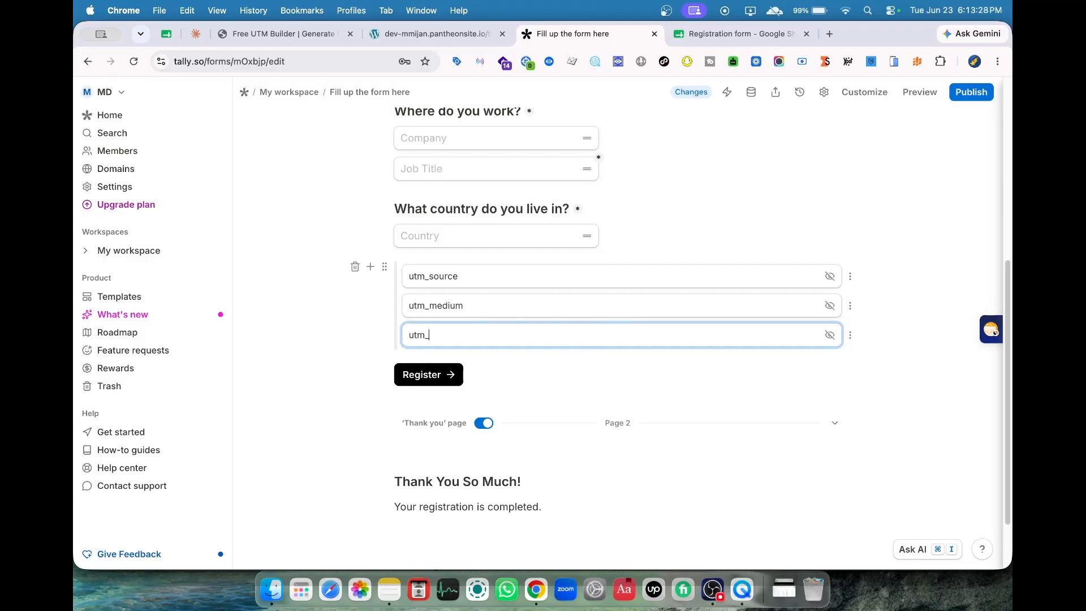
type("campaign")
Add hidden fields named fbclid and gclid below utm_campaign
left_click(850, 335)
left_click(877, 350)
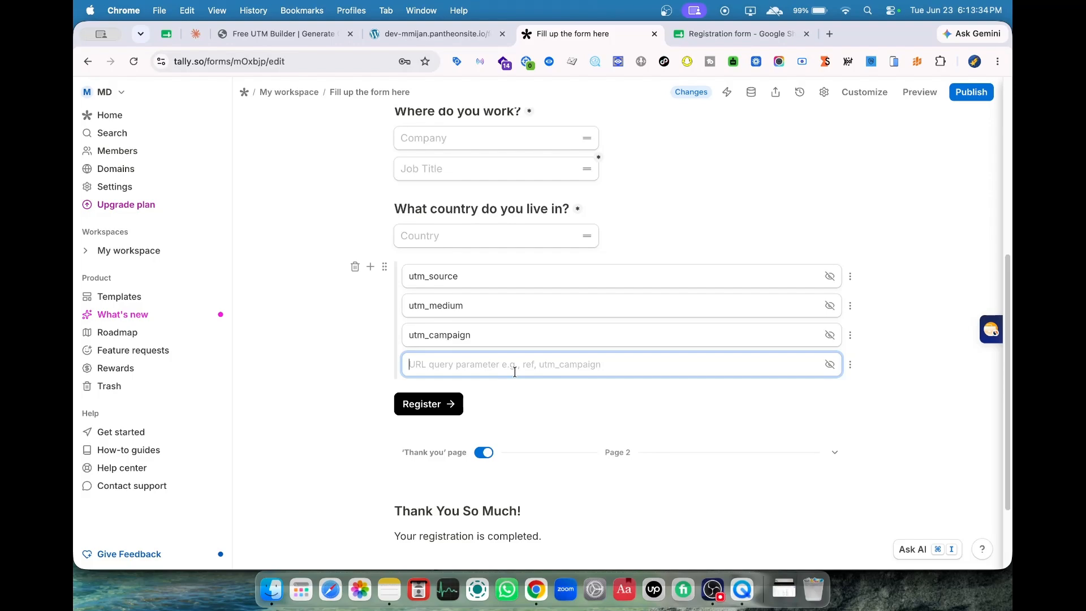
type("f")
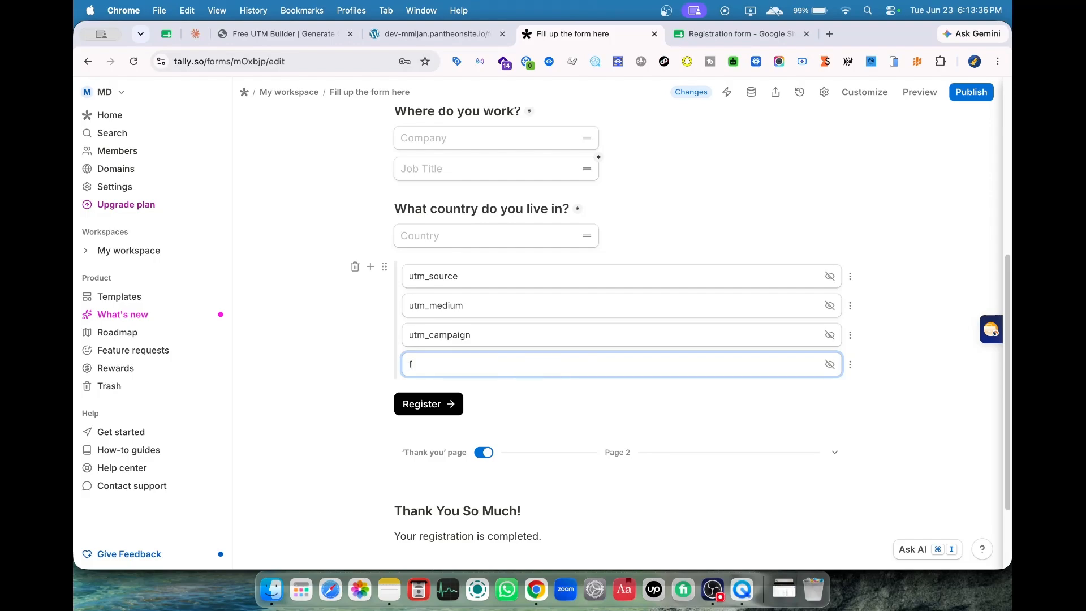
type("bclid")
left_click(850, 366)
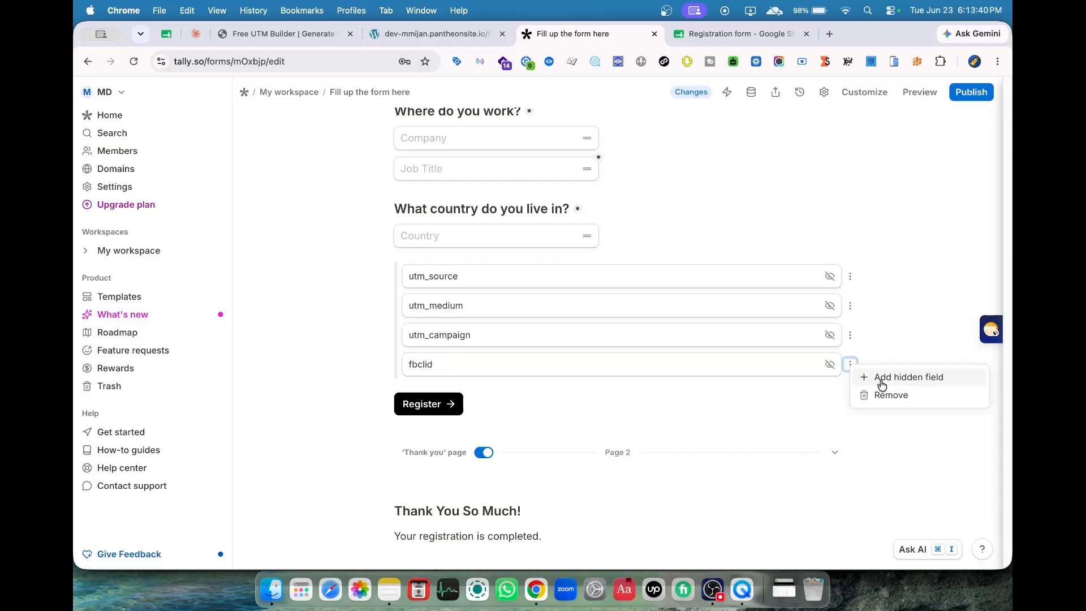
left_click(880, 381)
type("gc")
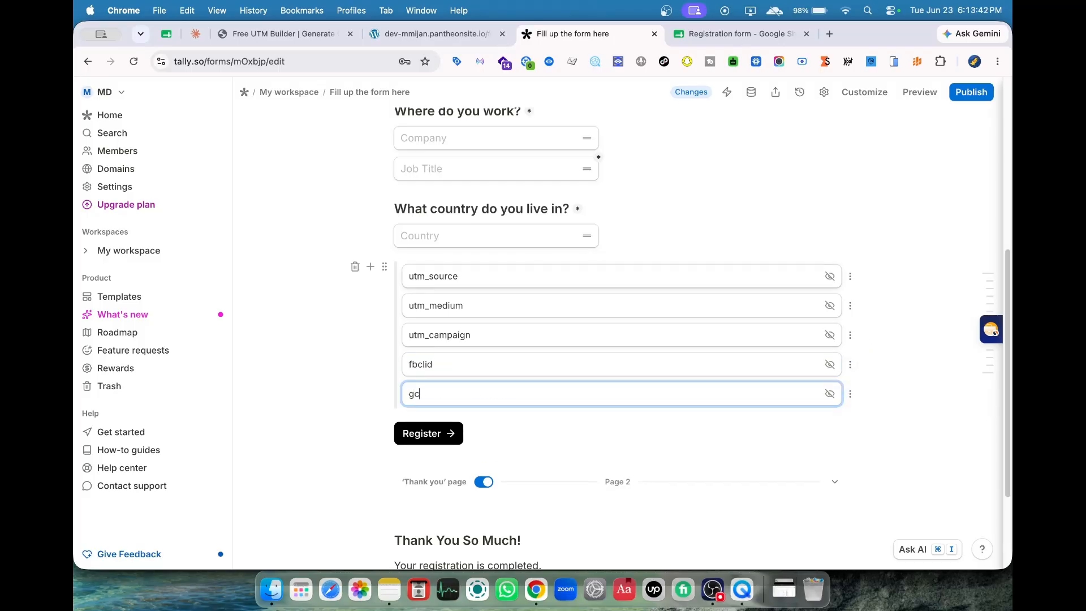
type("lid")
Check the names of all five hidden fields, from utm_source through gclid
left_click(411, 277)
left_click_drag(410, 277, 437, 294)
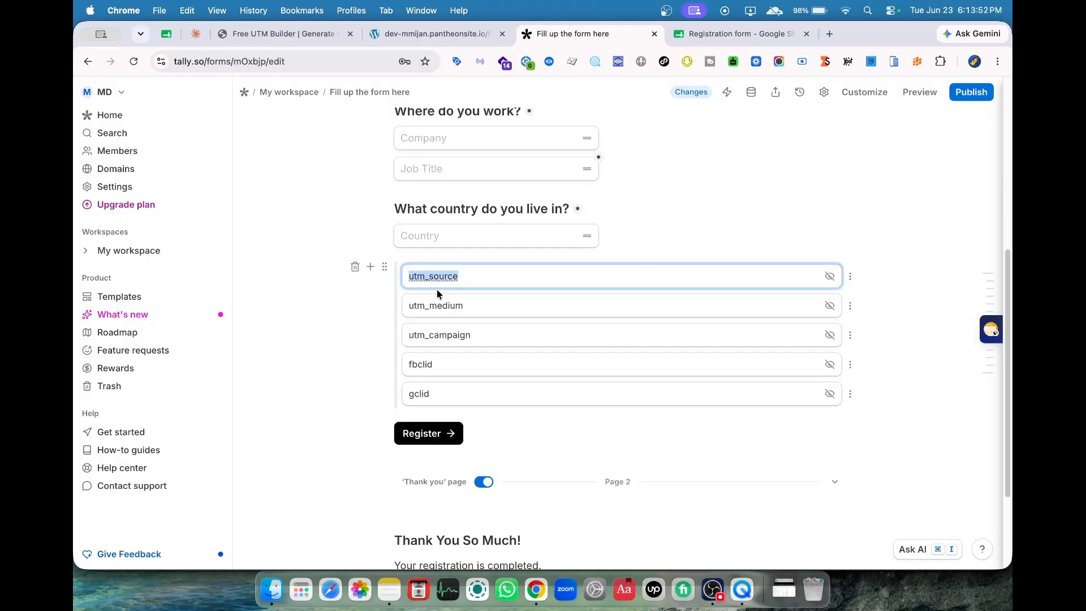
double_click(475, 307)
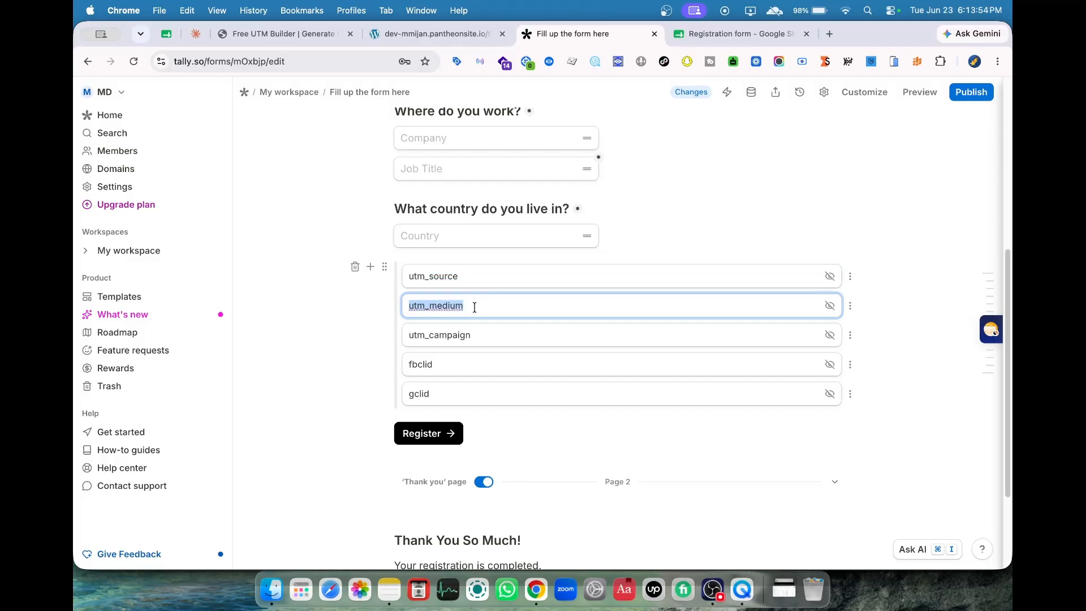
double_click(474, 340)
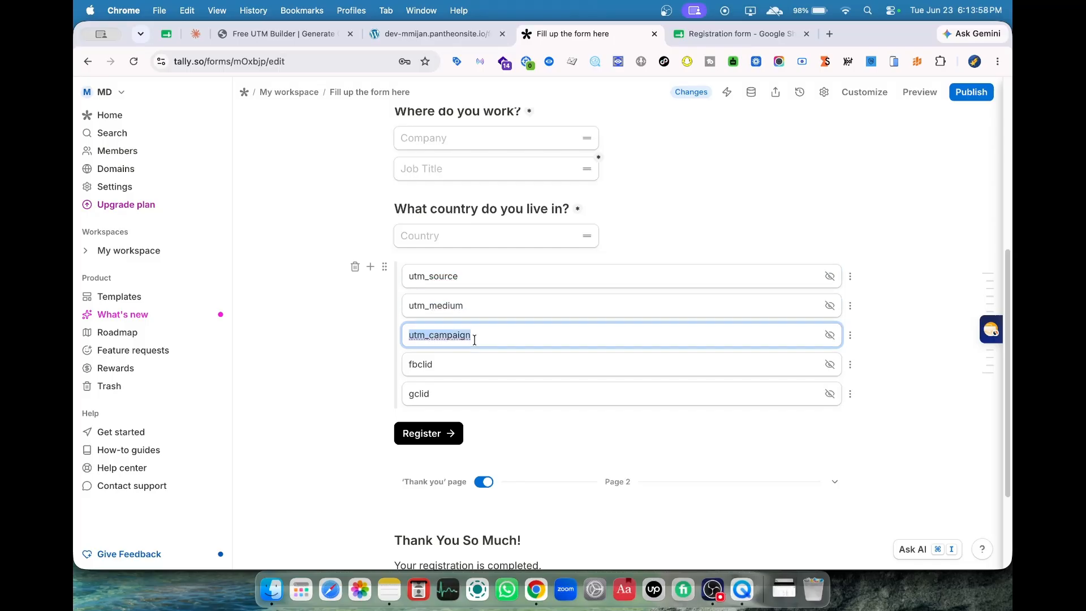
double_click(450, 374)
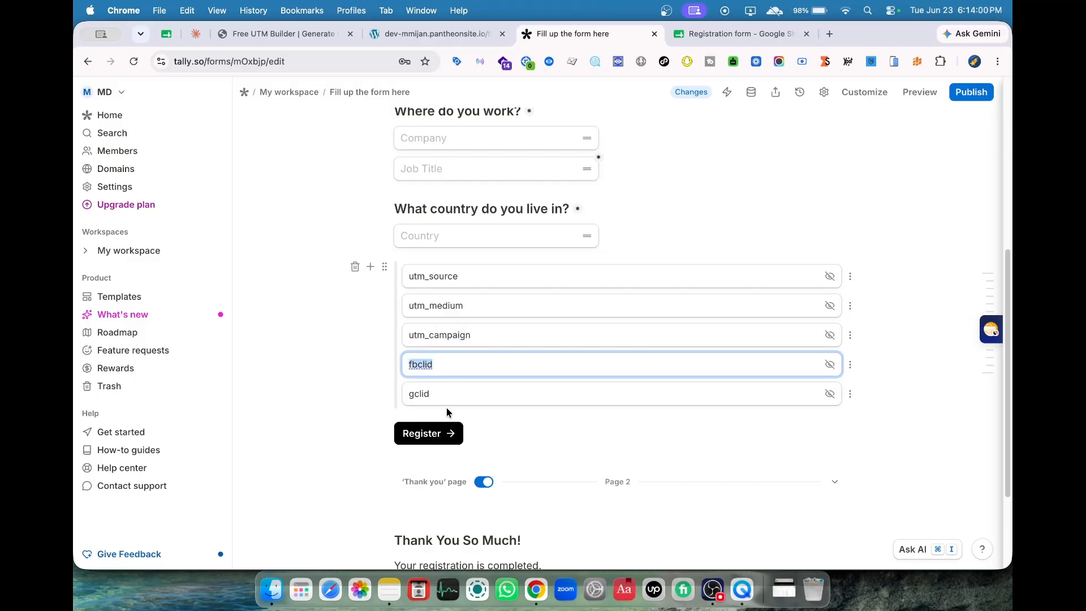
left_click(446, 408)
left_click(464, 387)
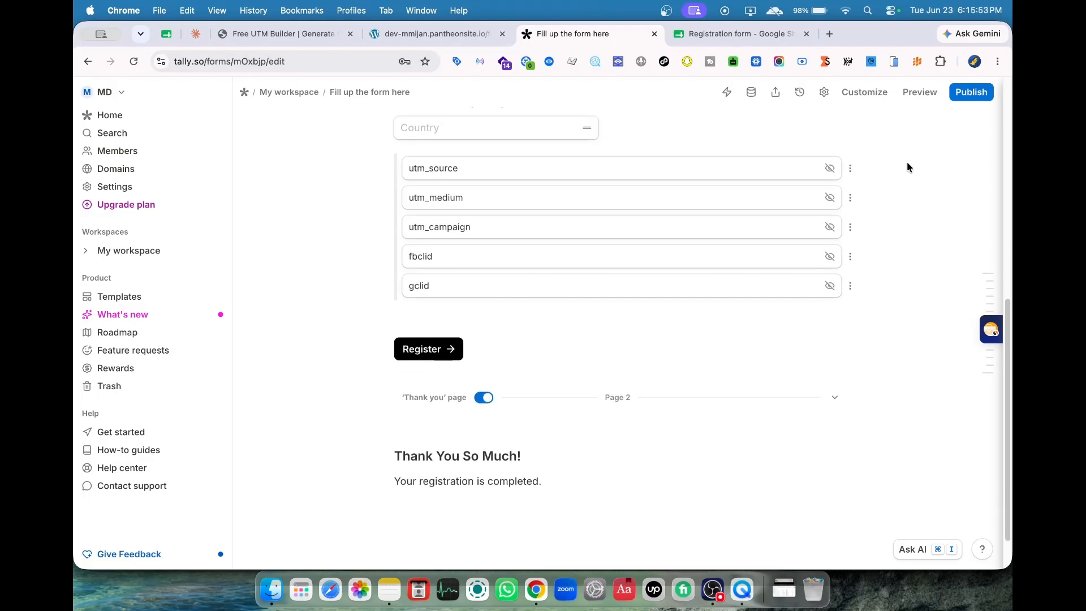
Publish the Tally form with its new hidden fields
scroll(907, 162, "up", 2)
left_click(965, 94)
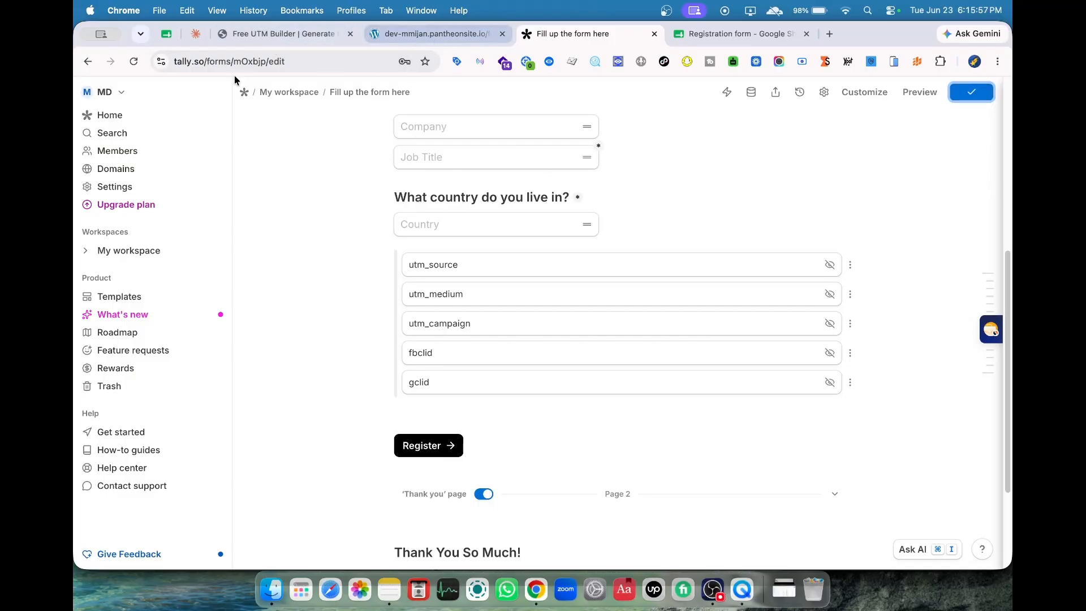
Switch to the UTM builder page and reload it to clear the previous campaign entries
left_click(264, 40)
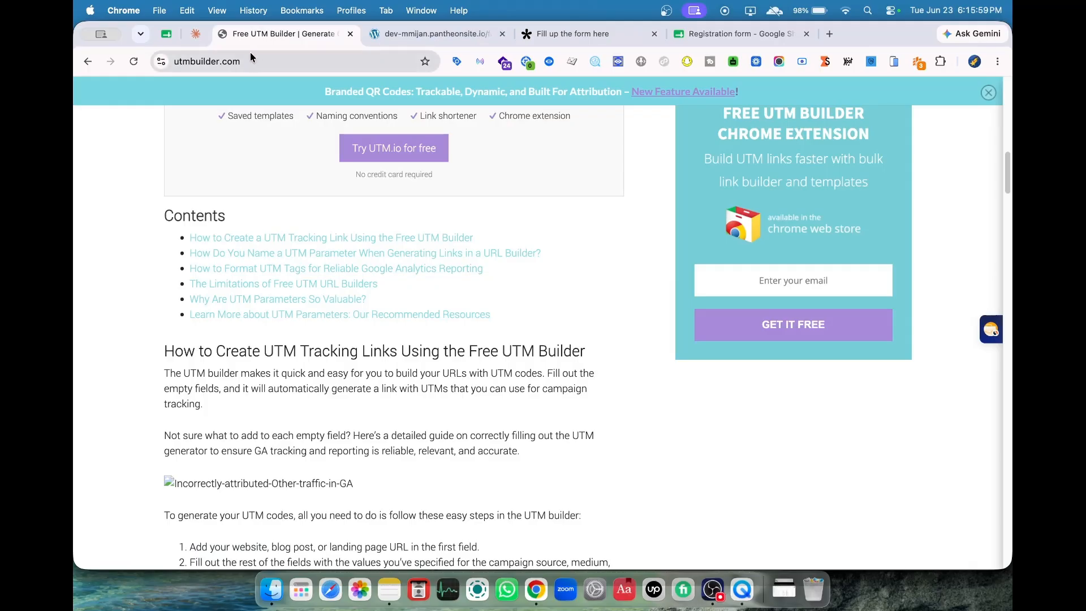
scroll(280, 187, "up", 15)
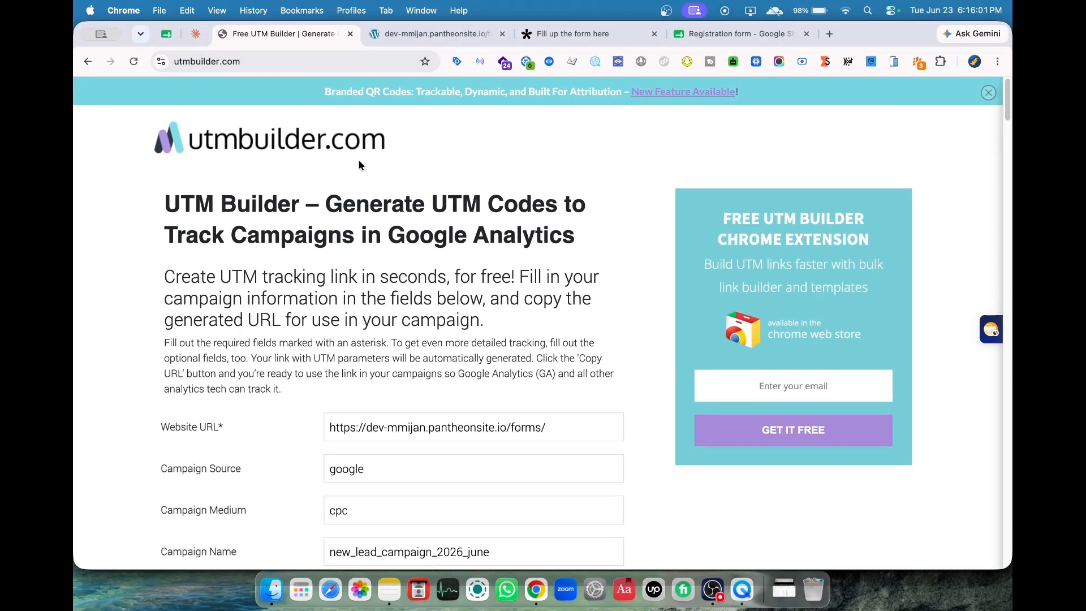
left_click(128, 64)
Copy the website's Forms page address and enter it as the Website URL in the UTM builder
left_click(380, 36)
left_click(334, 59)
key("super+c")
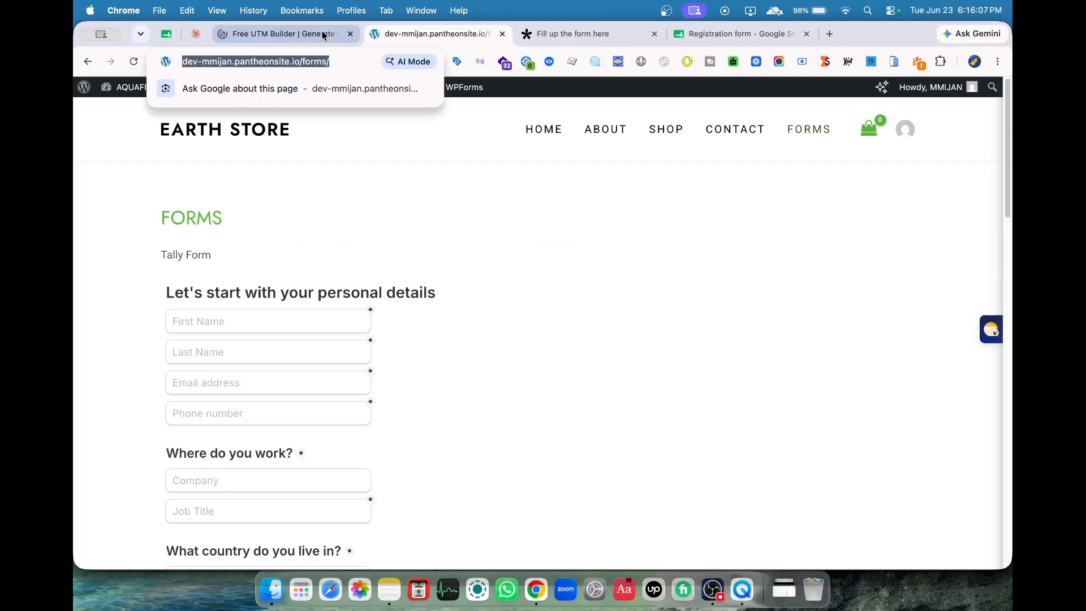
left_click(323, 36)
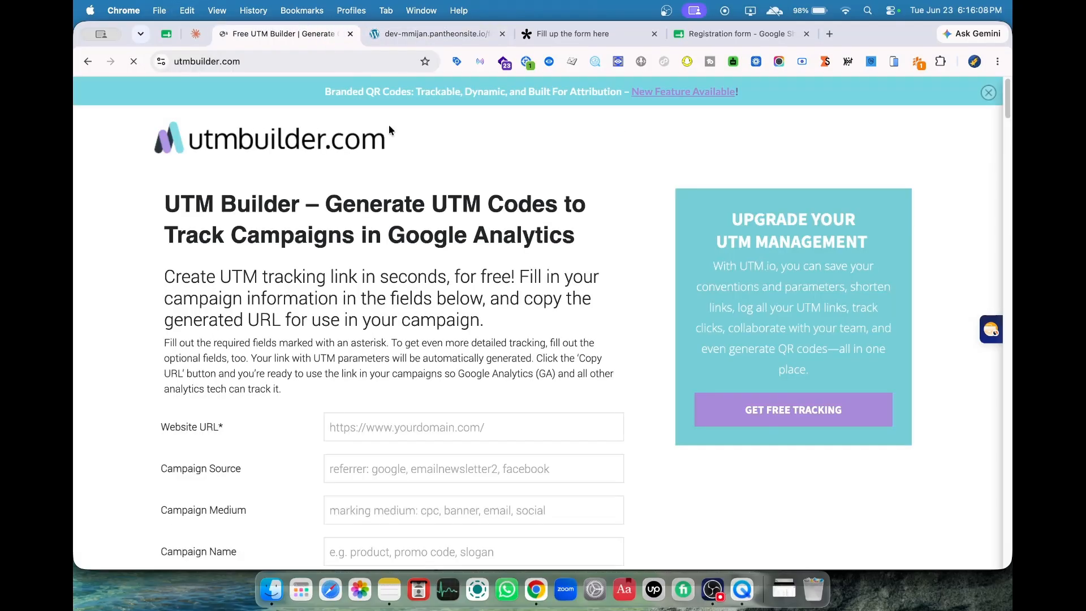
left_click(415, 416)
key("super+v")
left_click(376, 460)
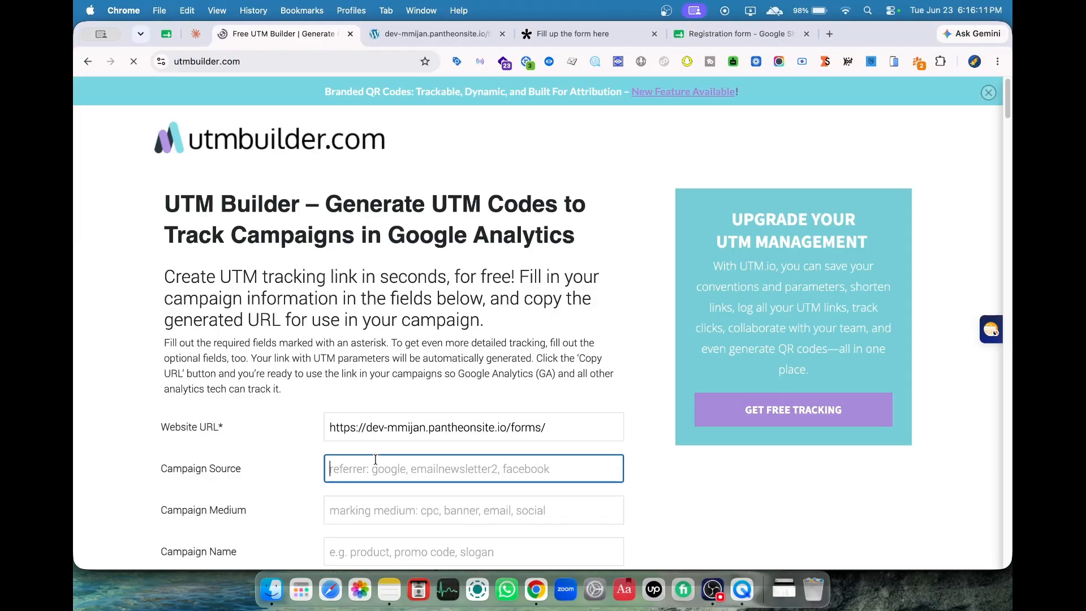
Set the Campaign Source to google, the Campaign Medium to paid and the Campaign Name to paidLead_2026
type("google")
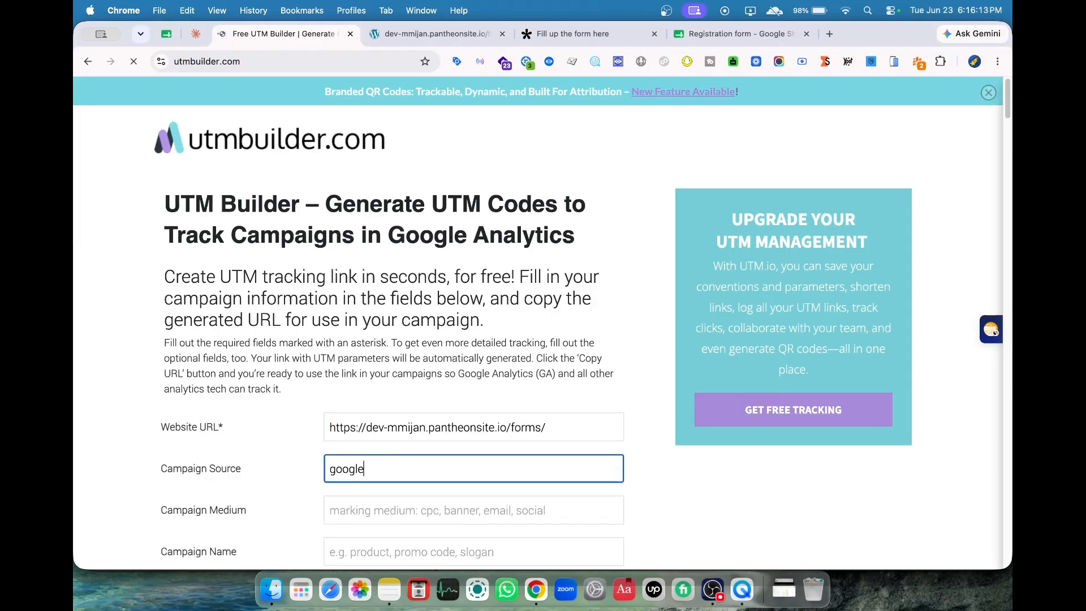
left_click(371, 514)
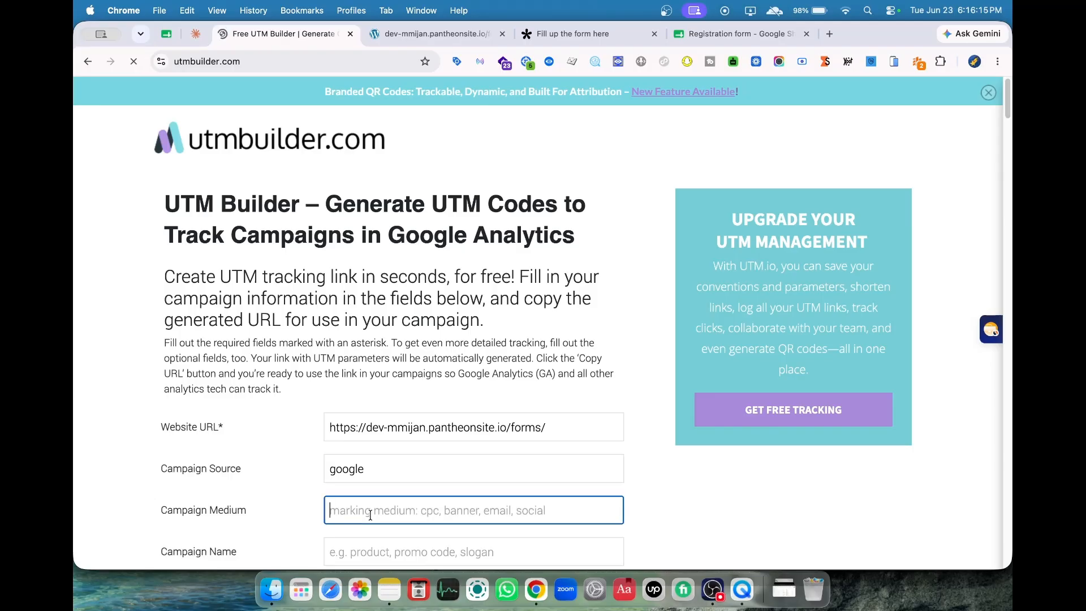
type("paid")
scroll(470, 494, "down", 2)
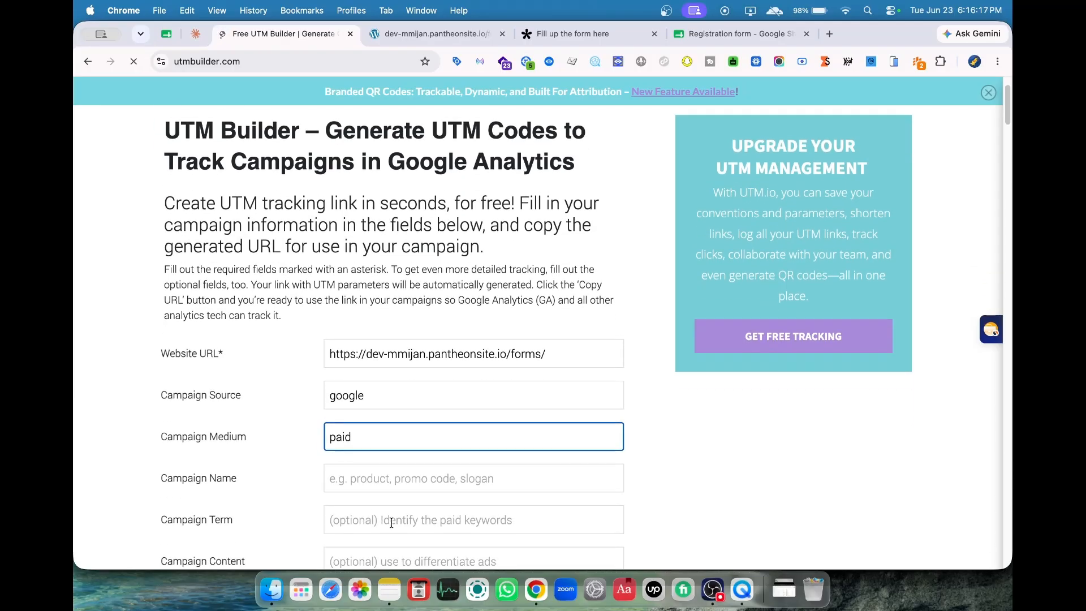
left_click(458, 478)
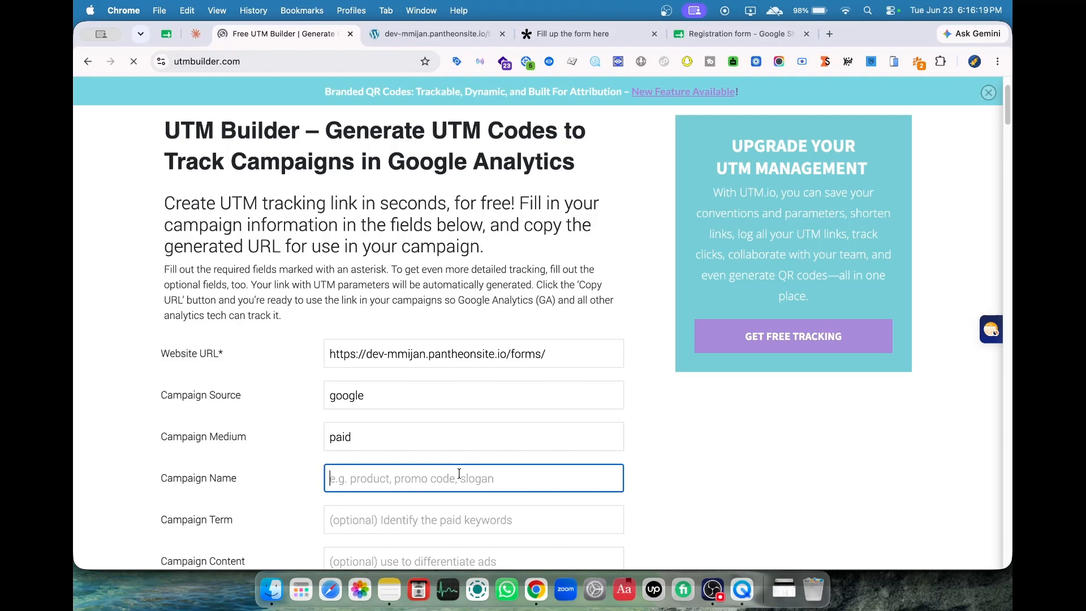
type("paidL")
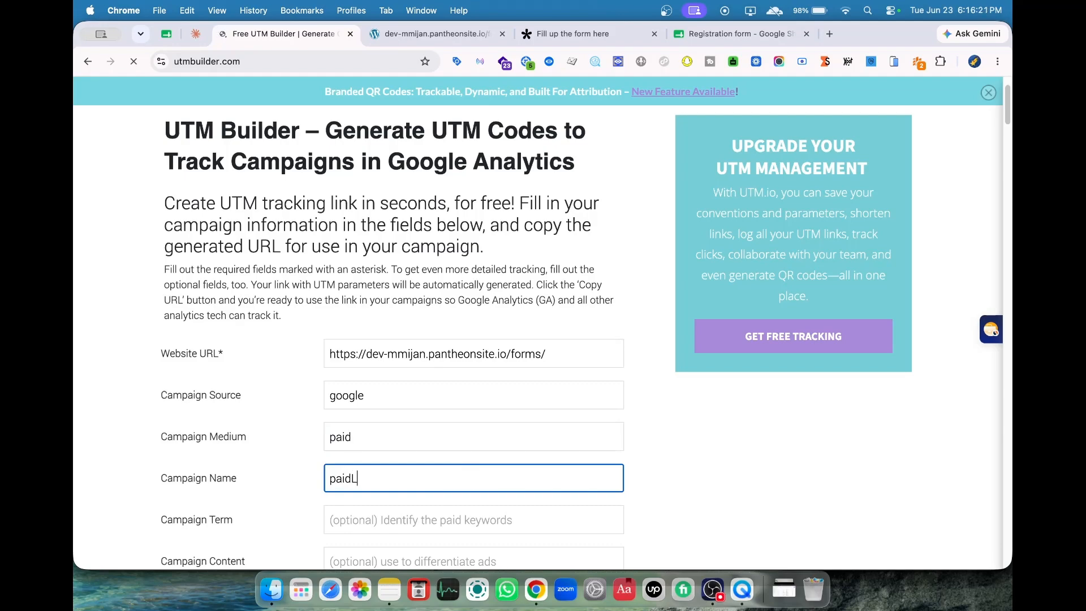
type("ead_2026")
scroll(393, 337, "down", 3)
scroll(473, 492, "down", 2)
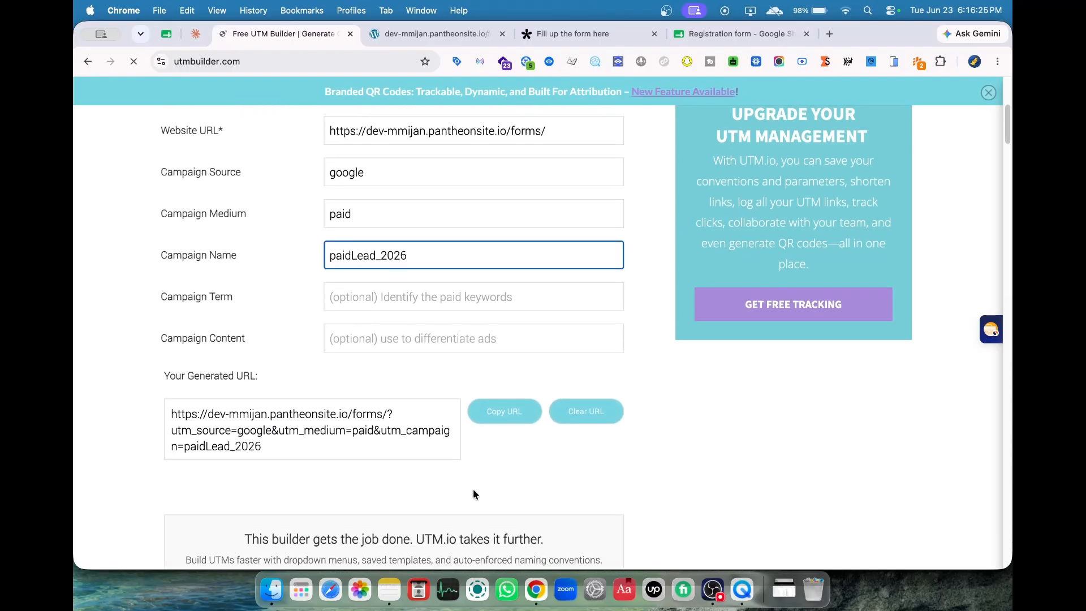
Append the test click-ID parameters &fbclid=test&gclid=test123 to the end of the generated URL
scroll(428, 324, "down", 1)
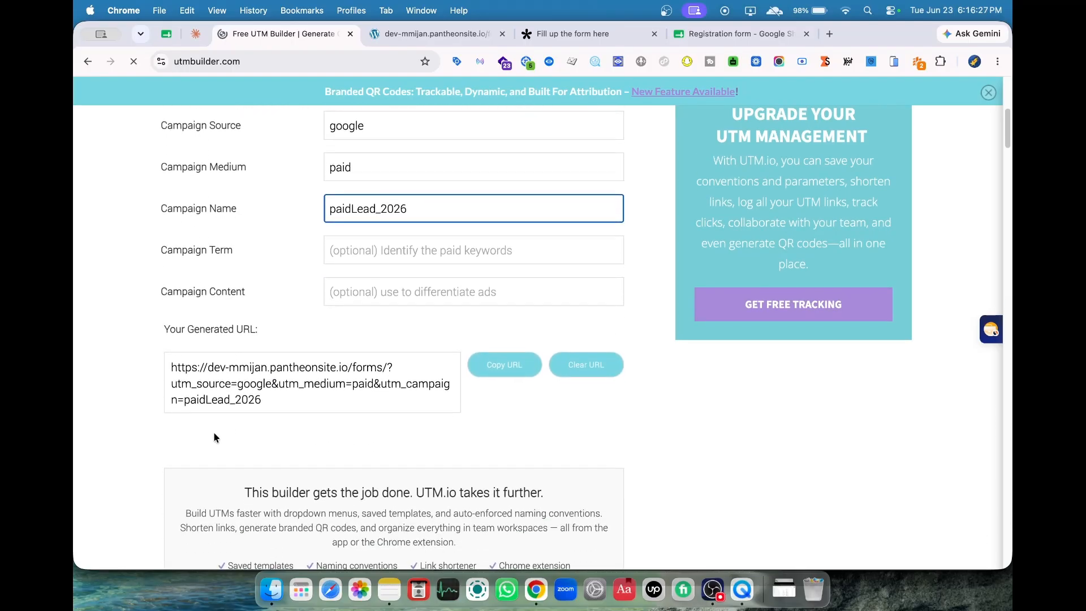
left_click(282, 397)
key("Right")
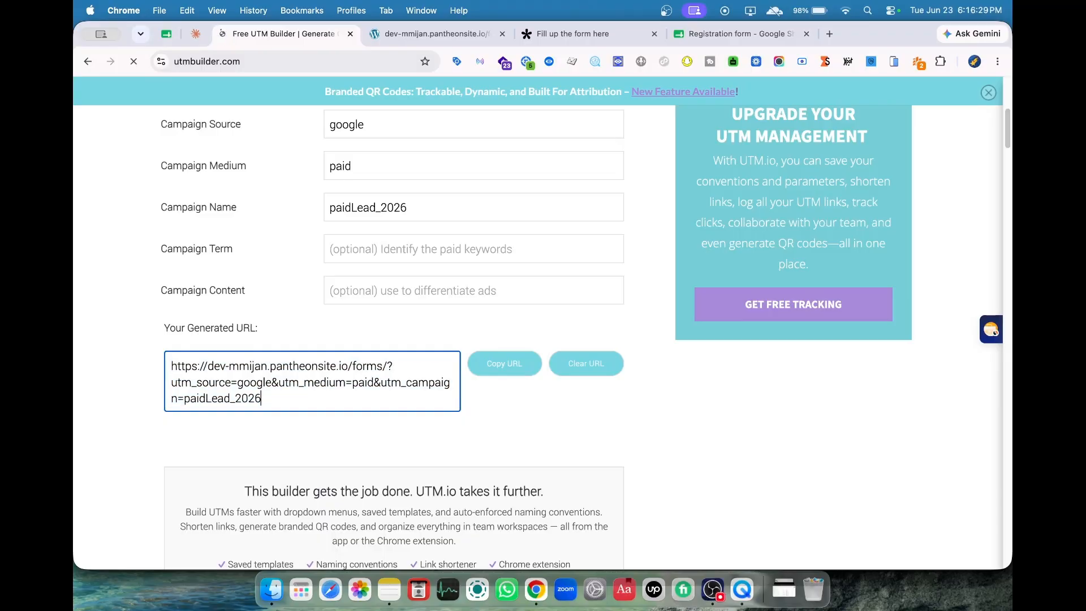
type("&fbc;id")
type("lid")
type("=test")
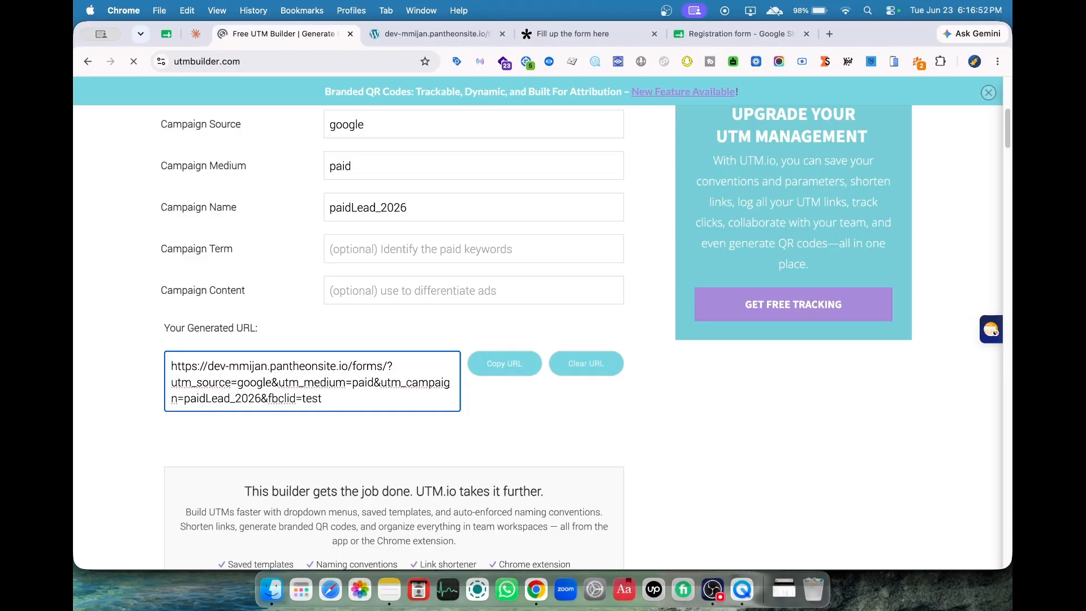
type("&gclid=test123")
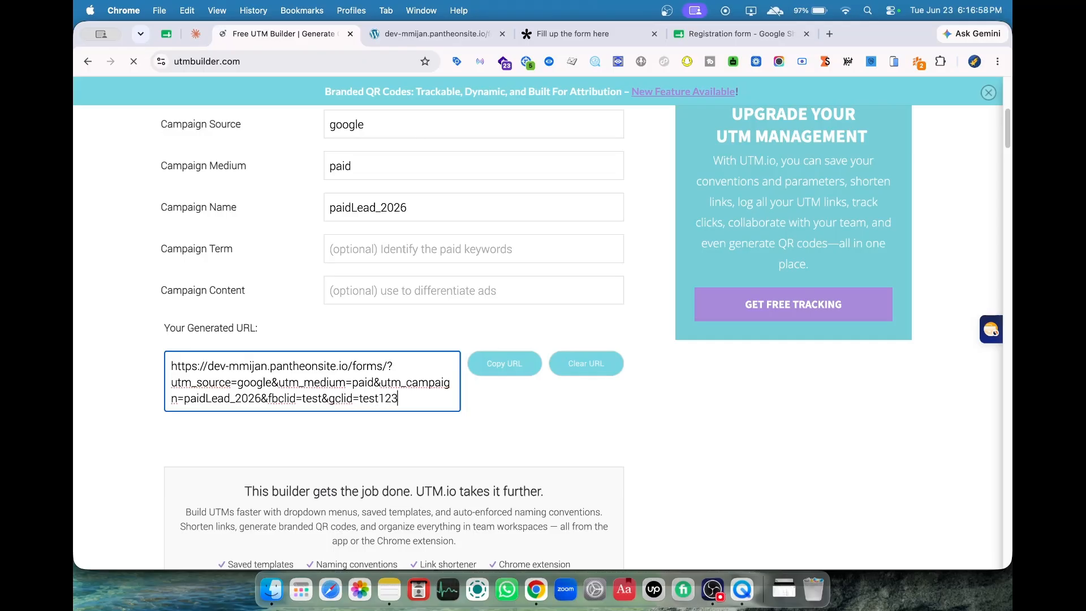
Copy the generated tracking URL and load it in the website's Forms page tab
left_click(480, 363)
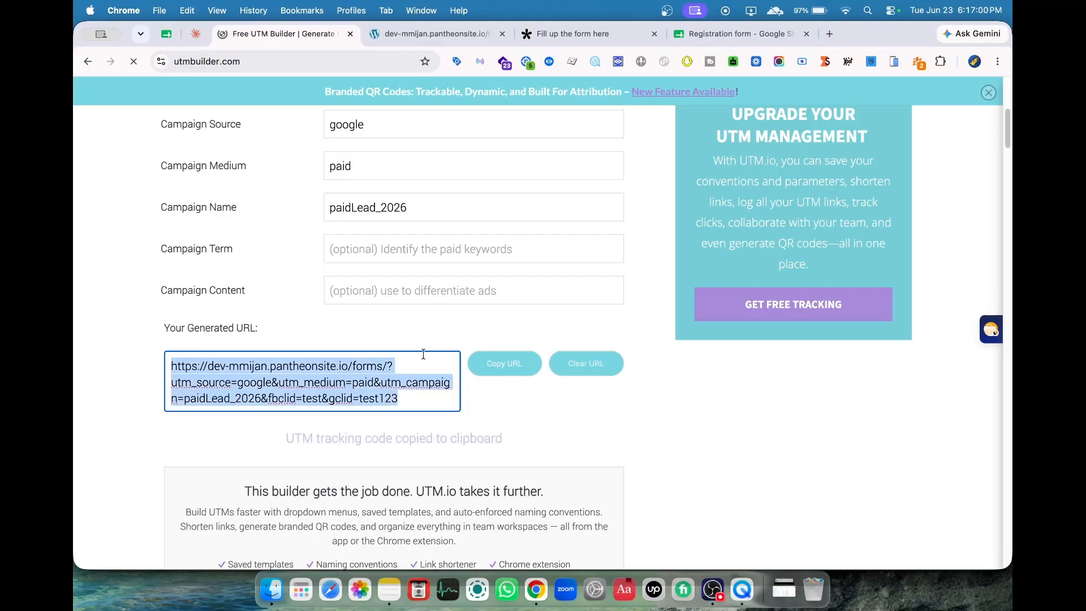
left_click(407, 35)
left_click(338, 64)
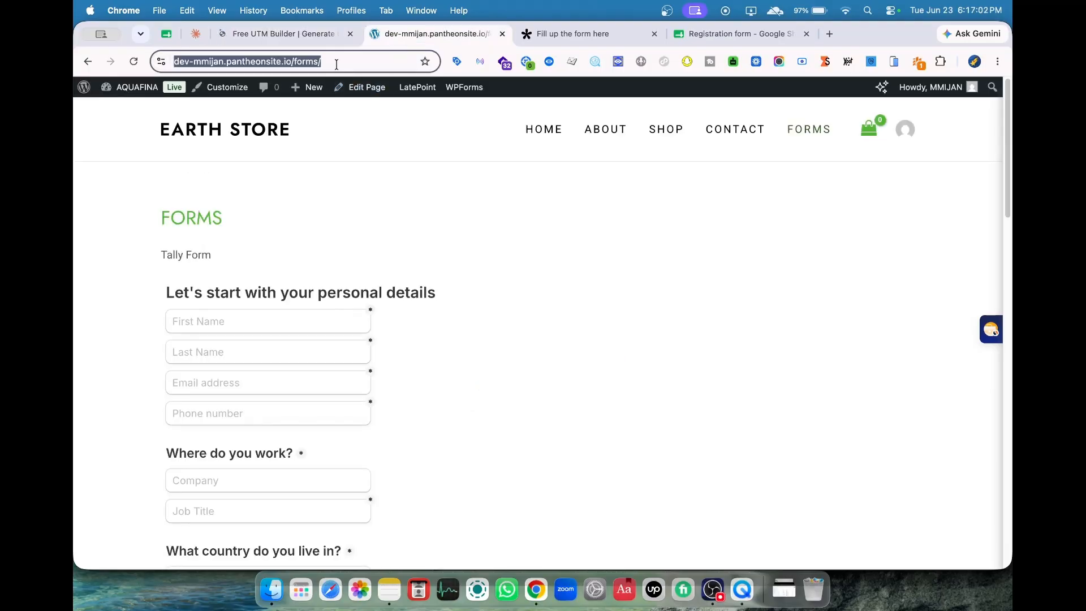
key("super+v")
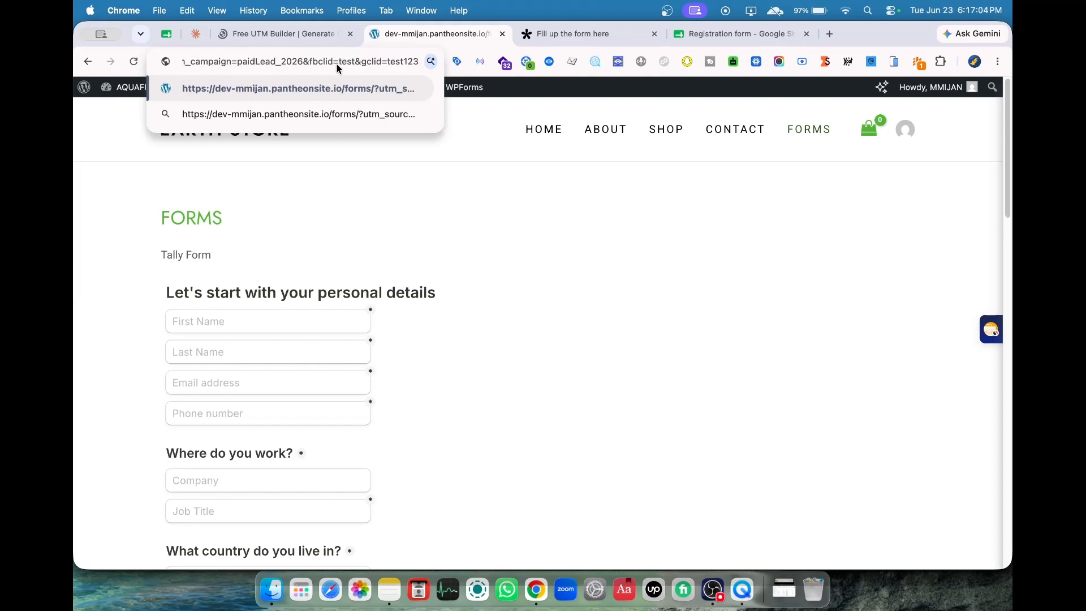
key("Return")
Fill the Tally form's name, email, company and country from a saved autofill profile, and choose a saved Bangladeshi phone number
left_click(282, 322)
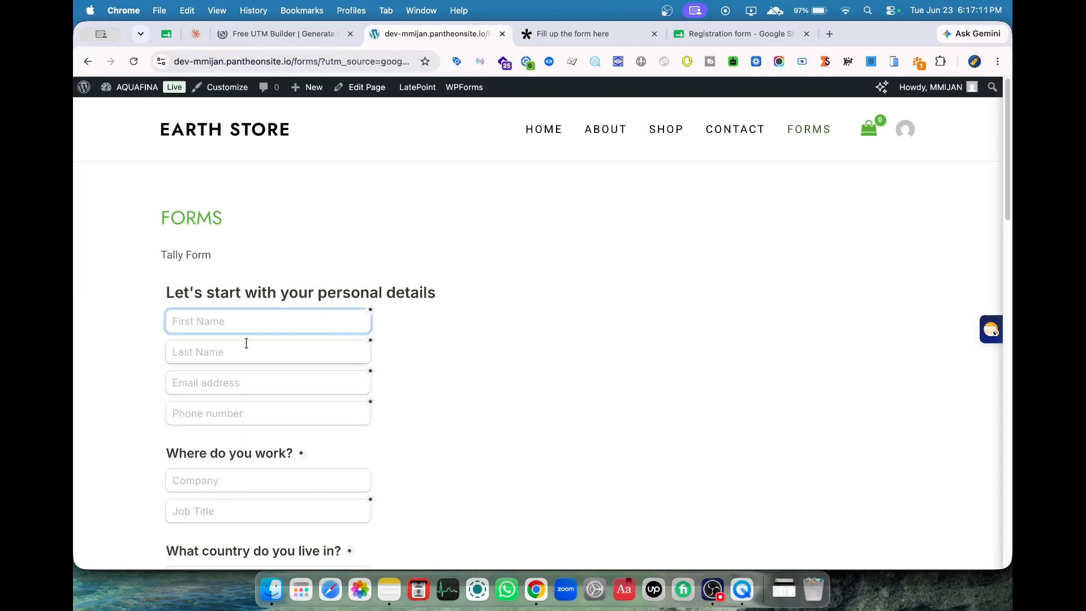
left_click(233, 318)
left_click(270, 391)
scroll(291, 387, "down", 3)
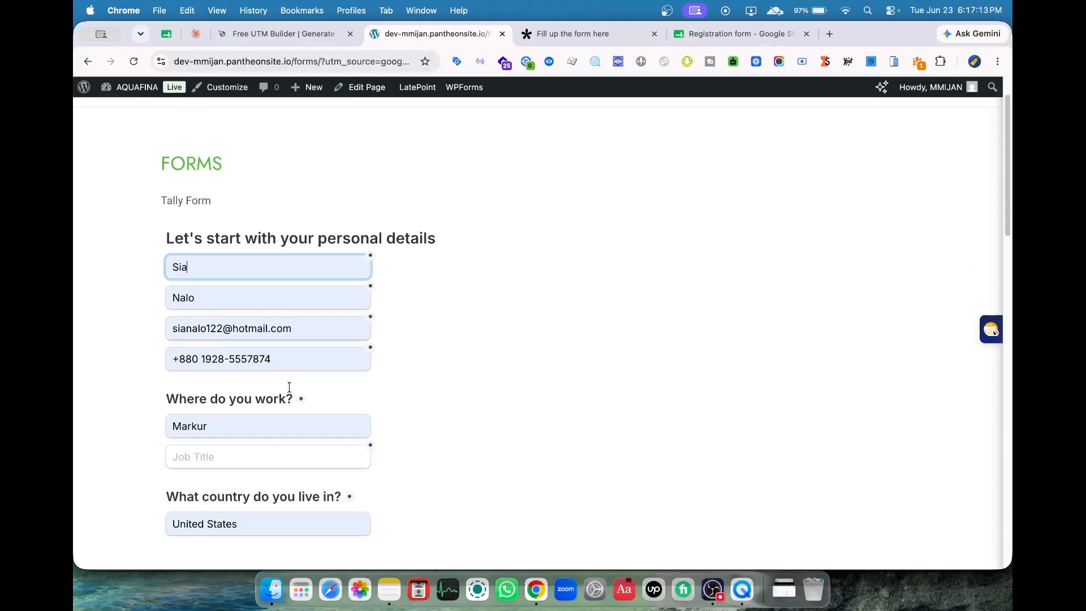
left_click(290, 339)
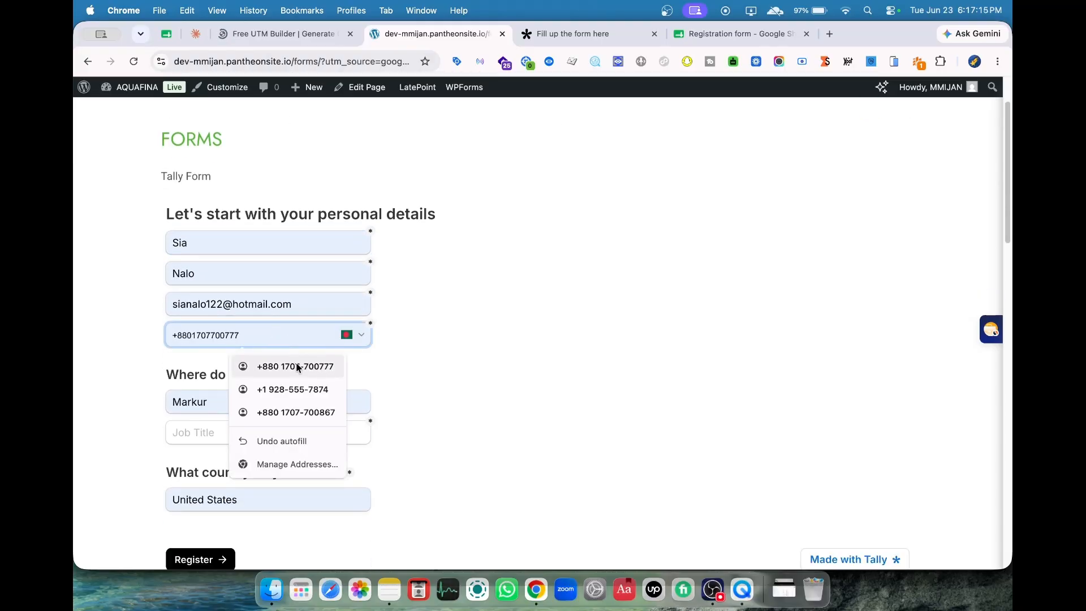
left_click(296, 365)
scroll(296, 368, "down", 2)
Enter ABC as the job title, submit the registration form and check its thank-you message
left_click(259, 402)
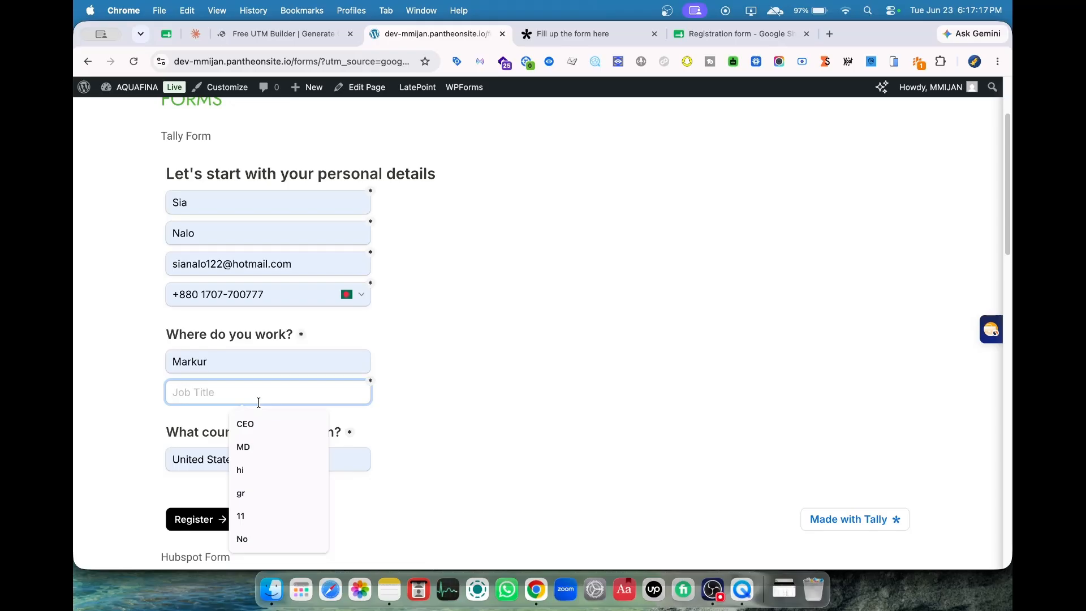
type("ABC")
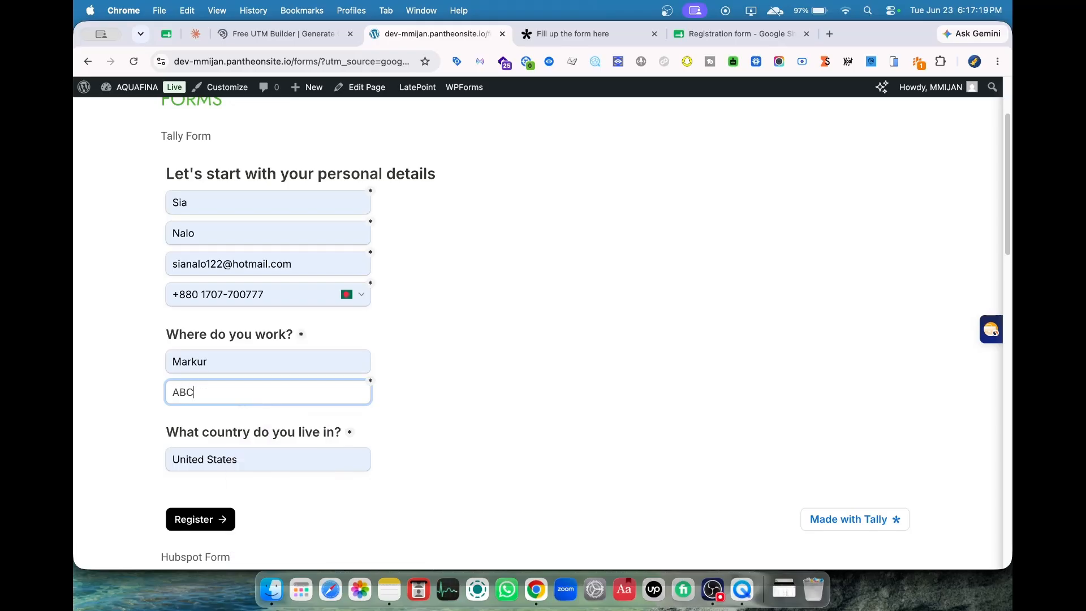
left_click(202, 518)
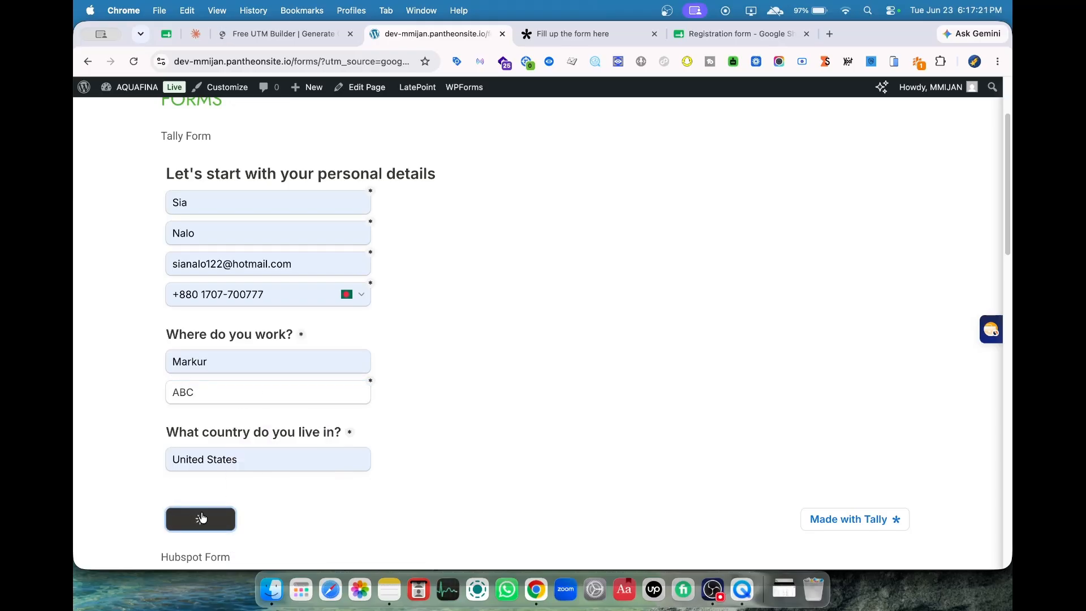
scroll(202, 511, "up", 3)
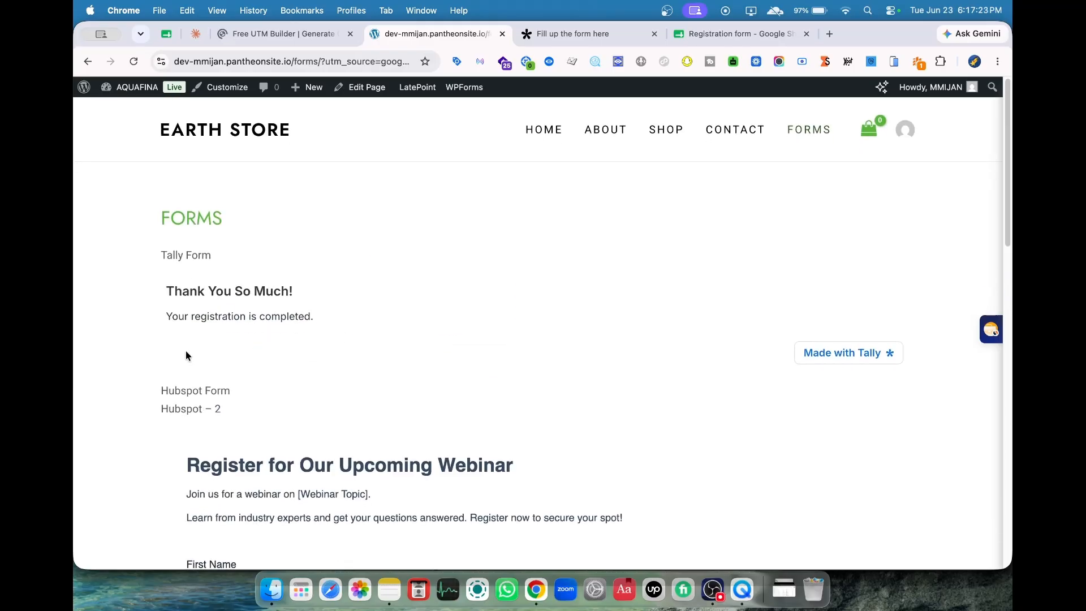
triple_click(225, 292)
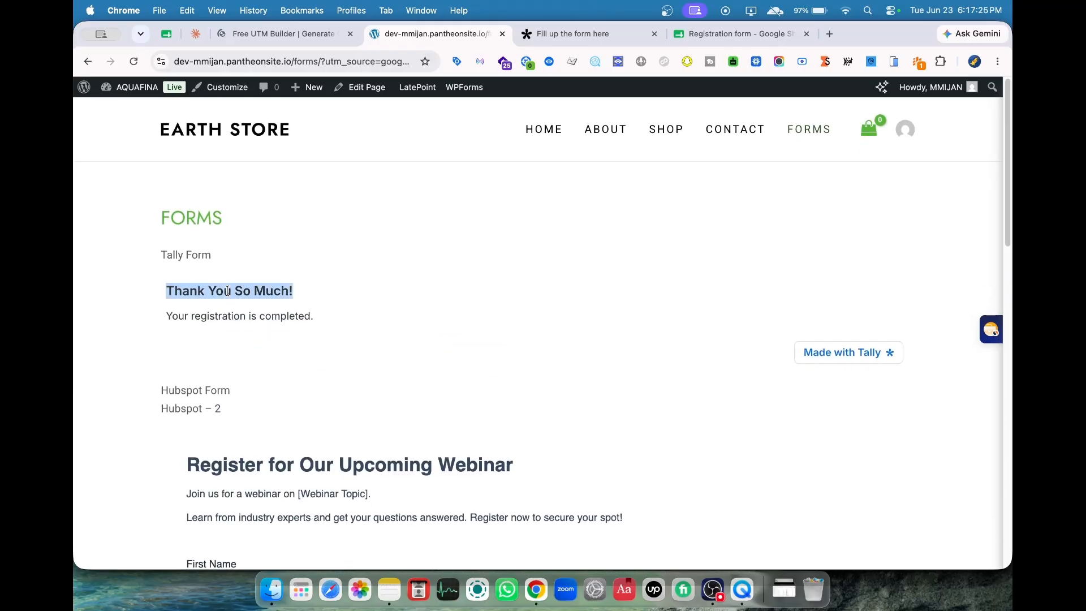
left_click(317, 263)
Switch to Tally and open the submissions of the "Fill up the form here" form from My workspace
left_click(588, 34)
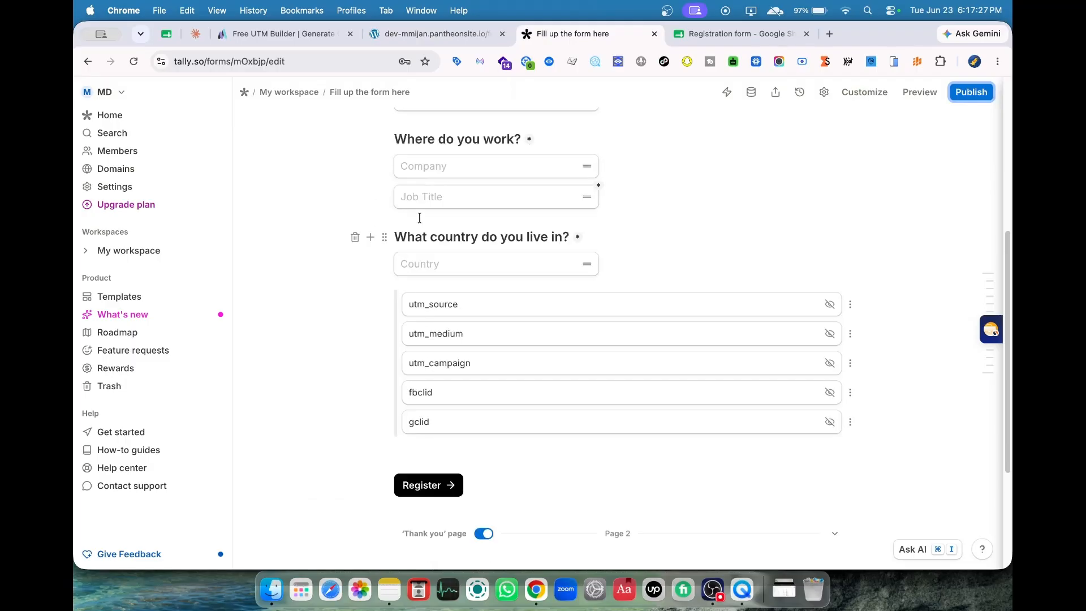
left_click(314, 95)
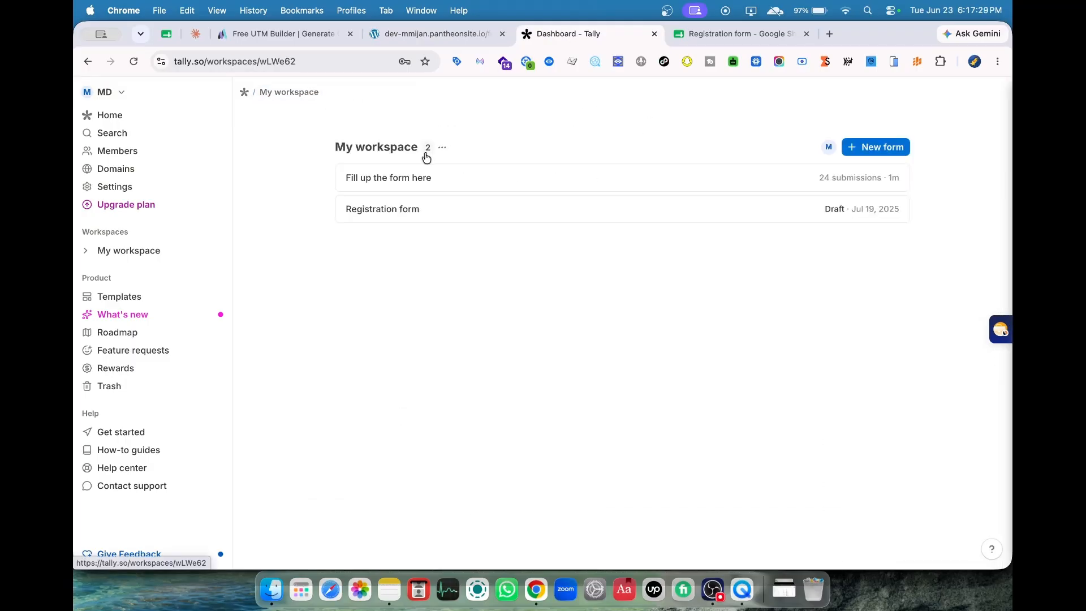
left_click(446, 185)
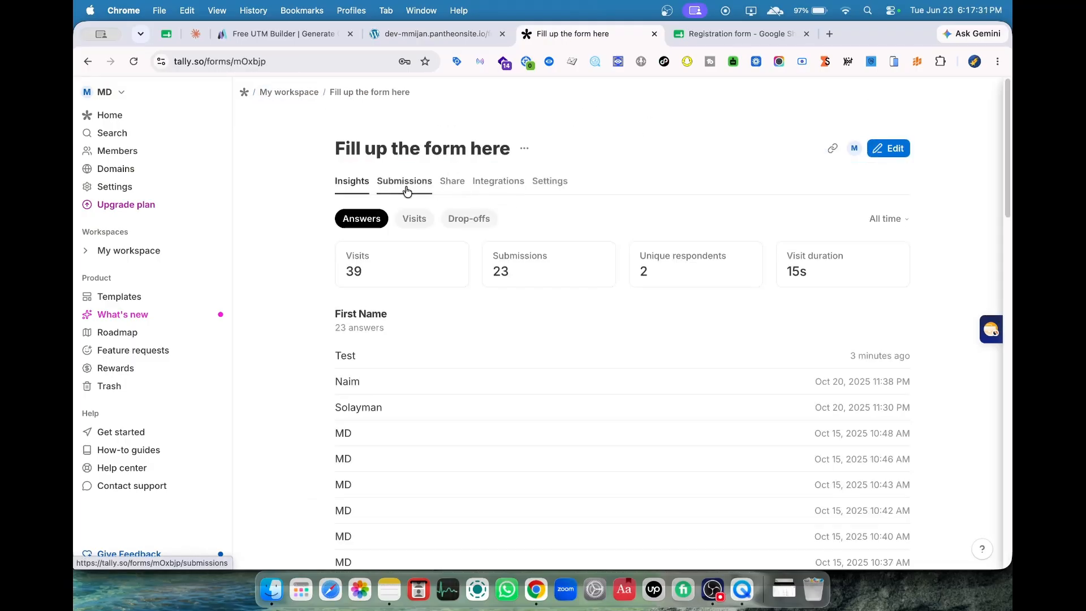
left_click(406, 189)
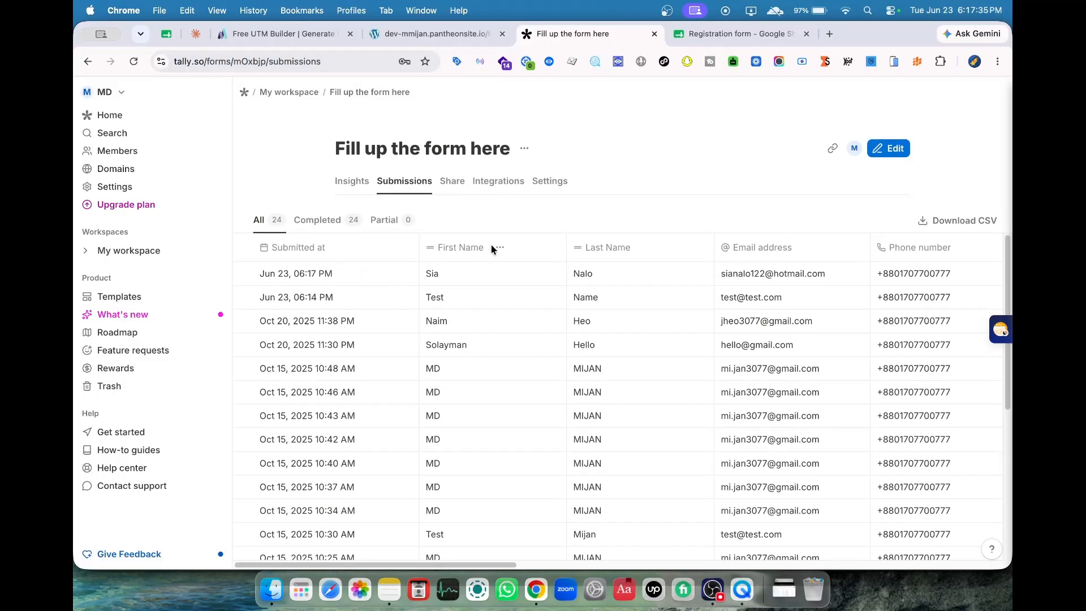
Permanently delete the earlier test submission dated Jun 23, 06:14 PM from the submissions table
scroll(538, 276, "right", 2)
scroll(537, 279, "left", 10)
left_click(399, 299)
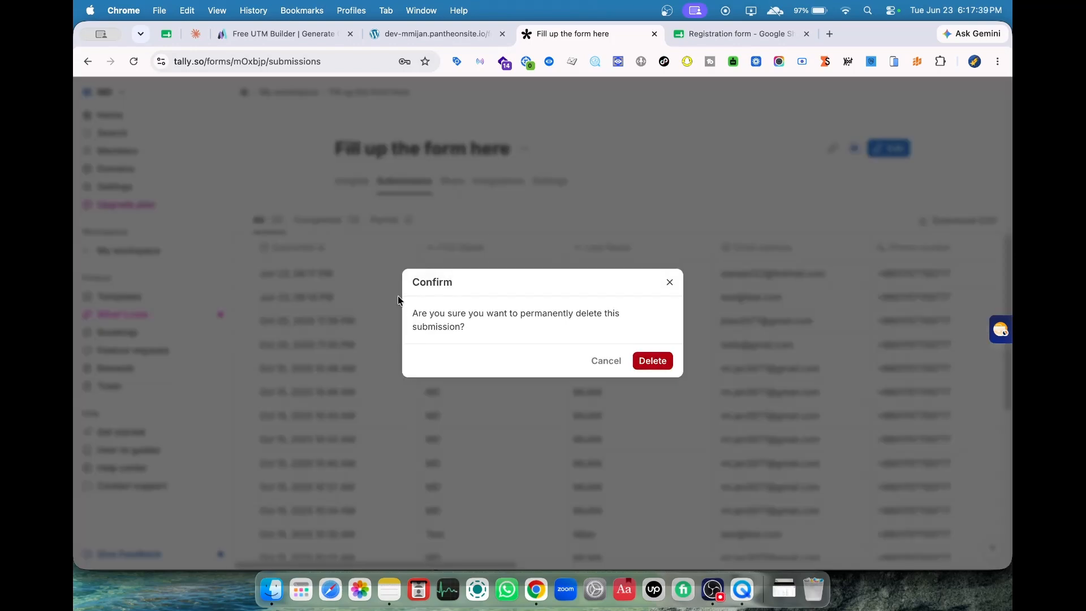
left_click(652, 361)
double_click(642, 365)
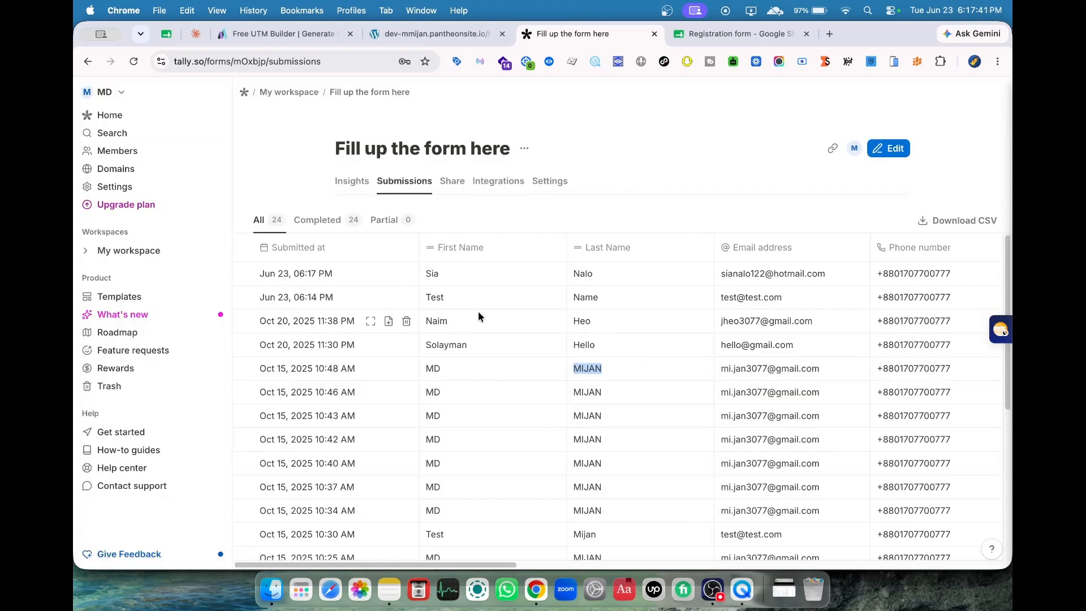
Examine the utm_source, utm_medium, utm_campaign and fbclid values recorded for the newest submission
scroll(478, 311, "right", 8)
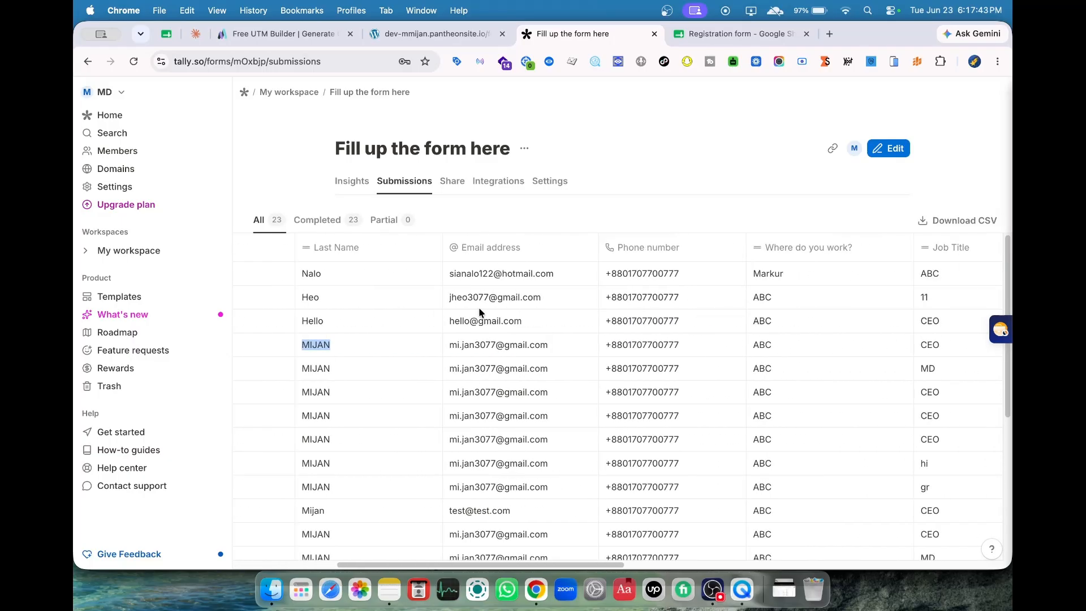
scroll(479, 311, "right", 10)
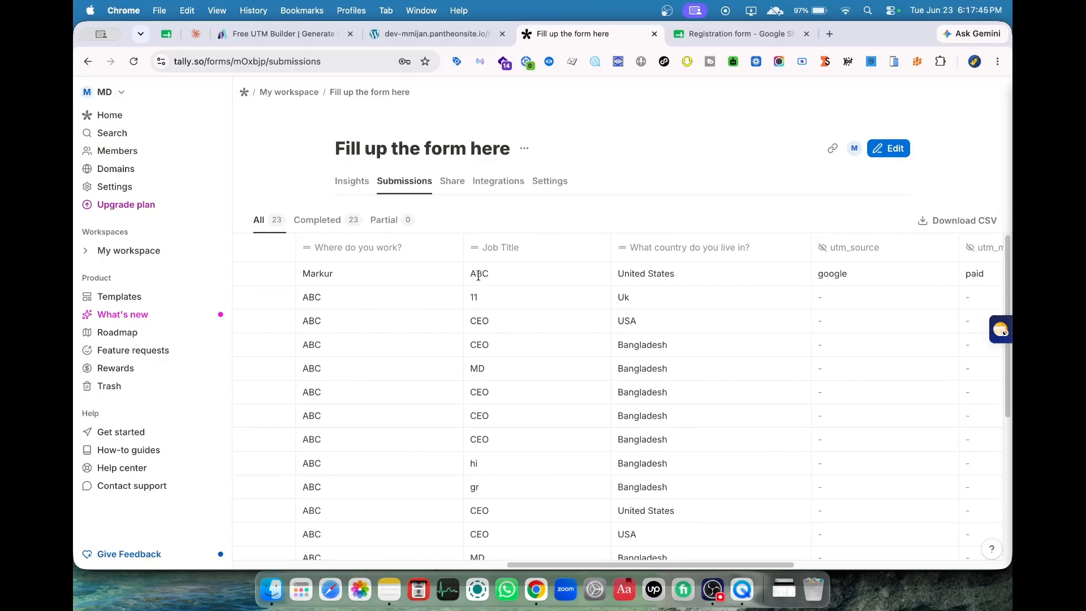
scroll(677, 266, "right", 3)
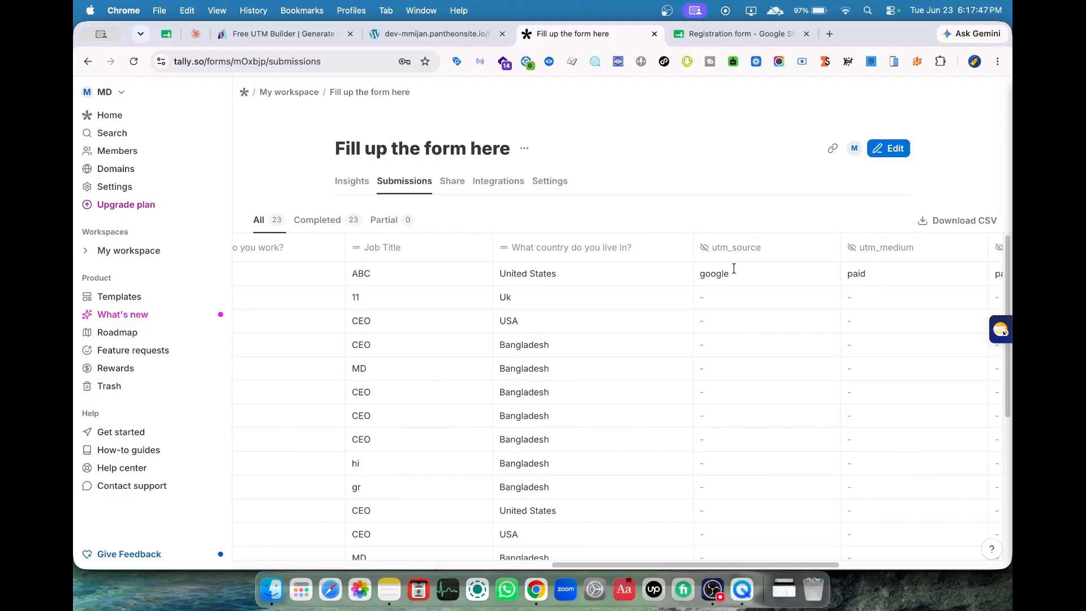
scroll(774, 270, "right", 5)
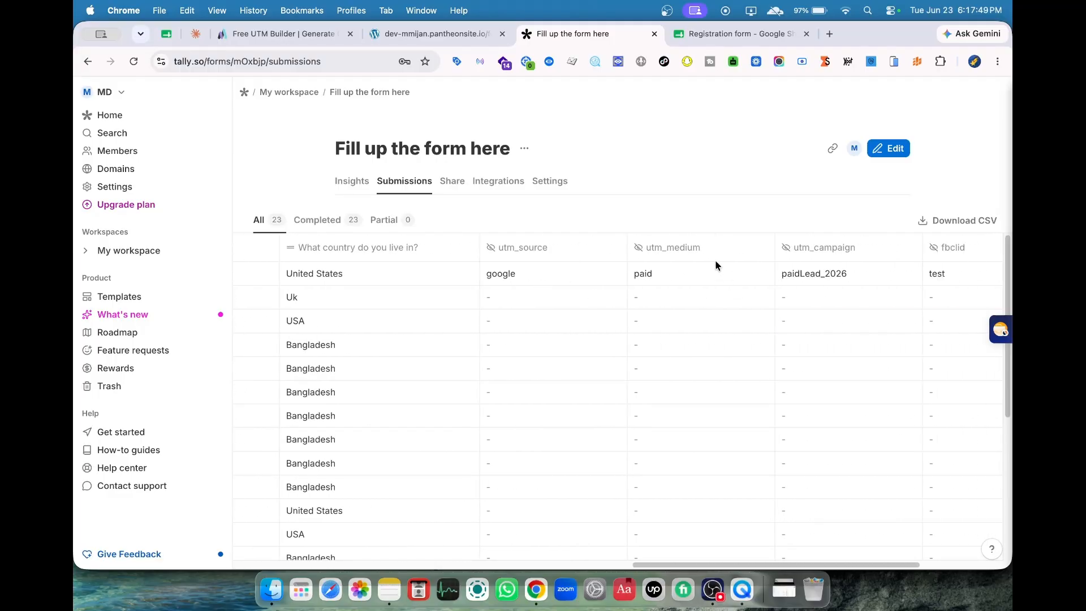
double_click(838, 275)
left_click(838, 276)
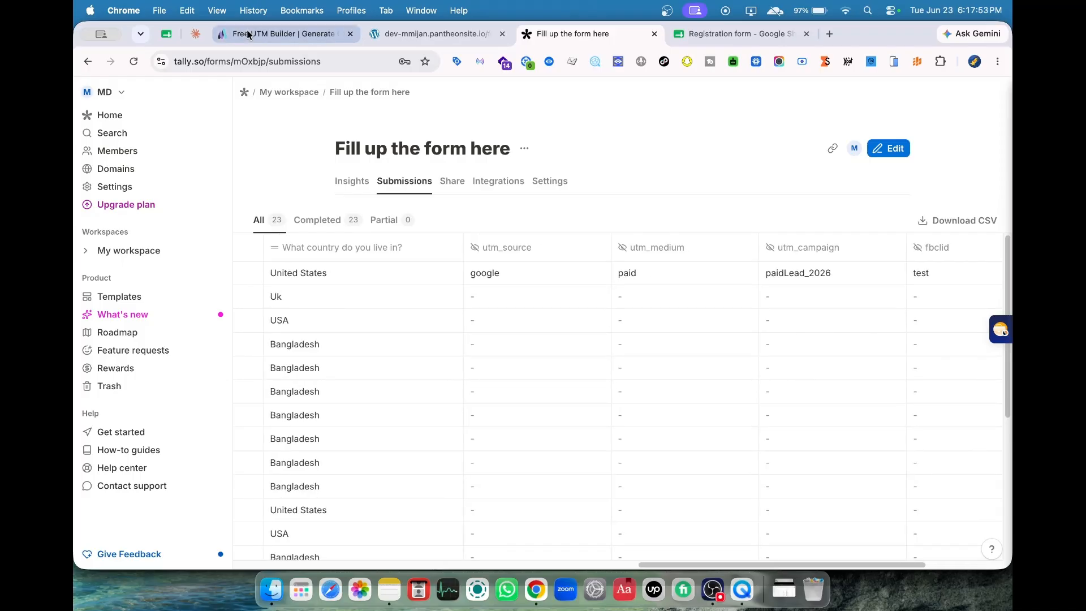
Compare the generated link in the UTM builder and the loaded Forms page with the tracking values in Tally's submissions
left_click(276, 34)
left_click(325, 321)
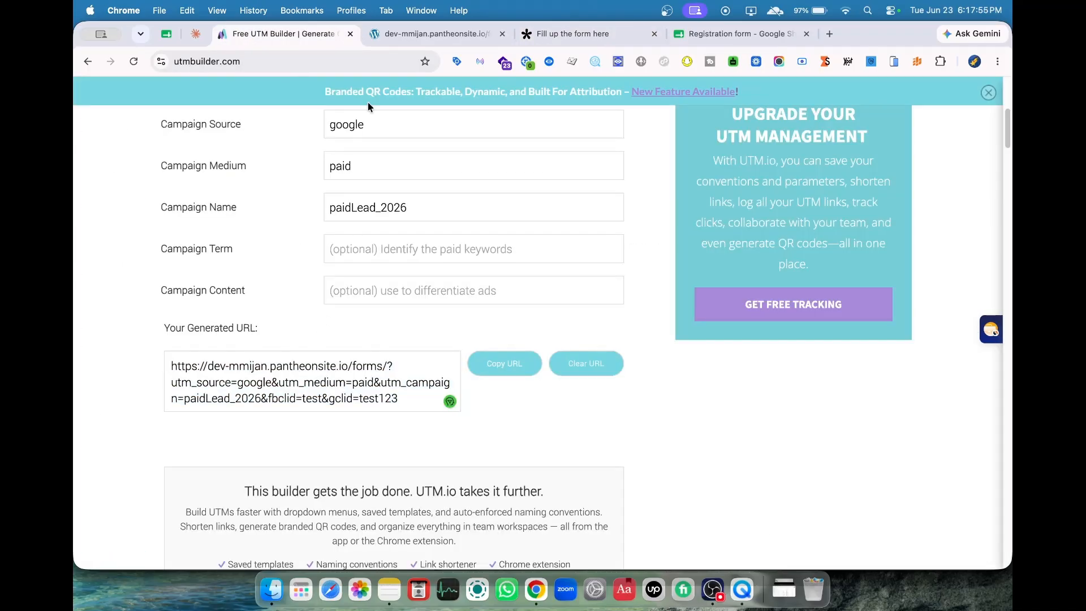
left_click(429, 33)
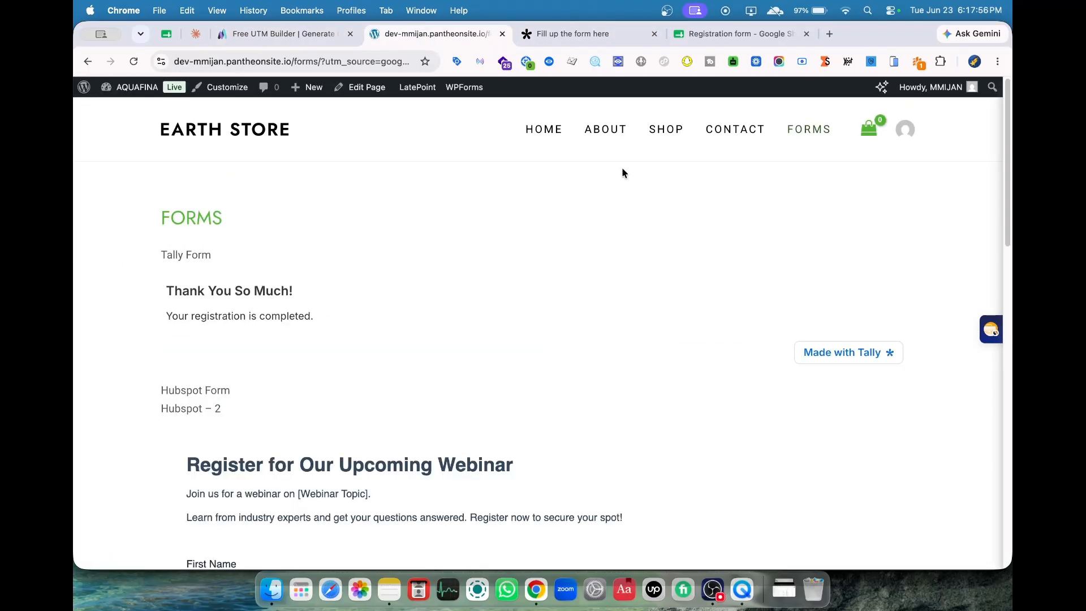
left_click(595, 44)
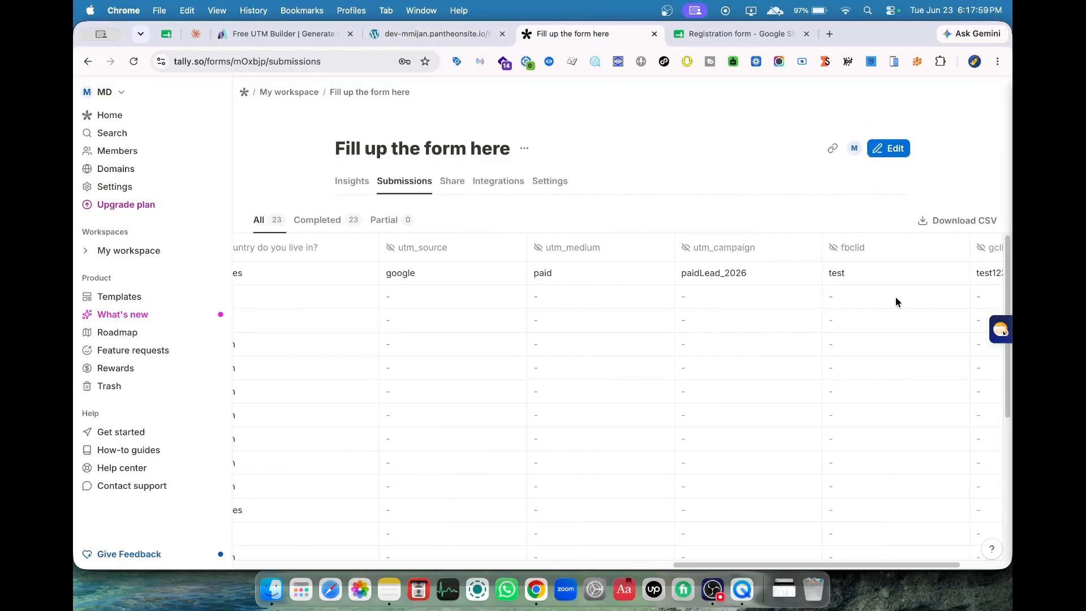
Examine the gclid value of the newest submission alongside its UTM, fbclid and contact columns
scroll(896, 301, "right", 3)
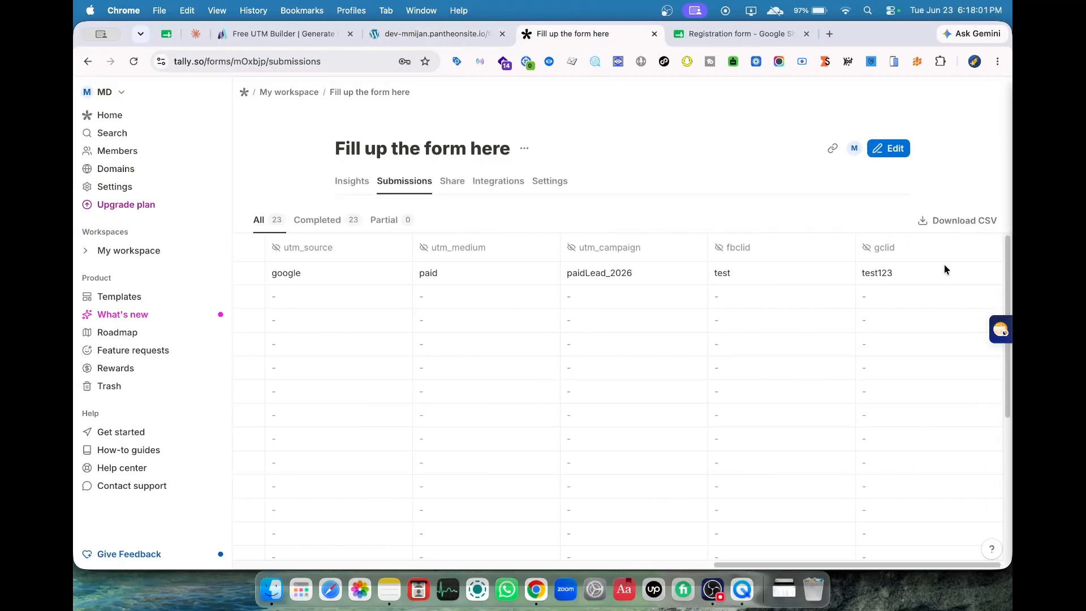
scroll(685, 417, "left", 5)
scroll(678, 419, "right", 6)
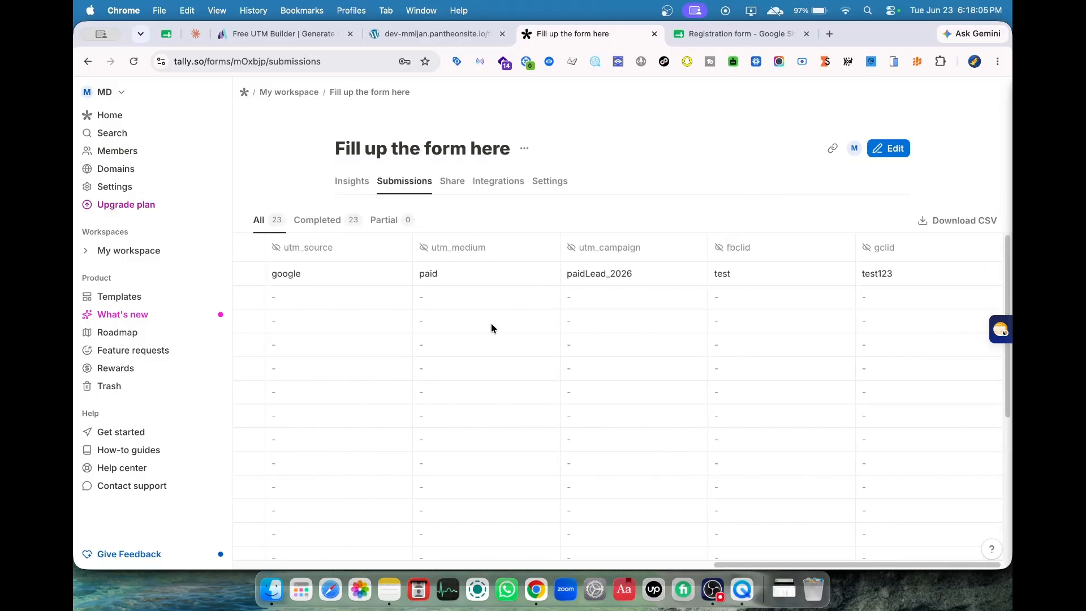
scroll(481, 331, "left", 7)
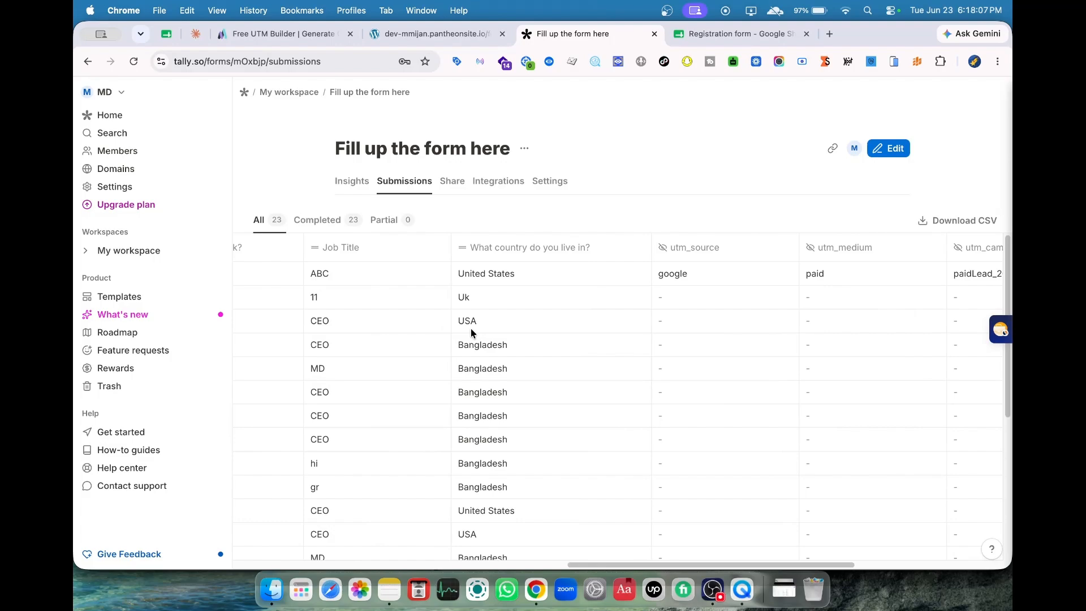
scroll(471, 328, "left", 6)
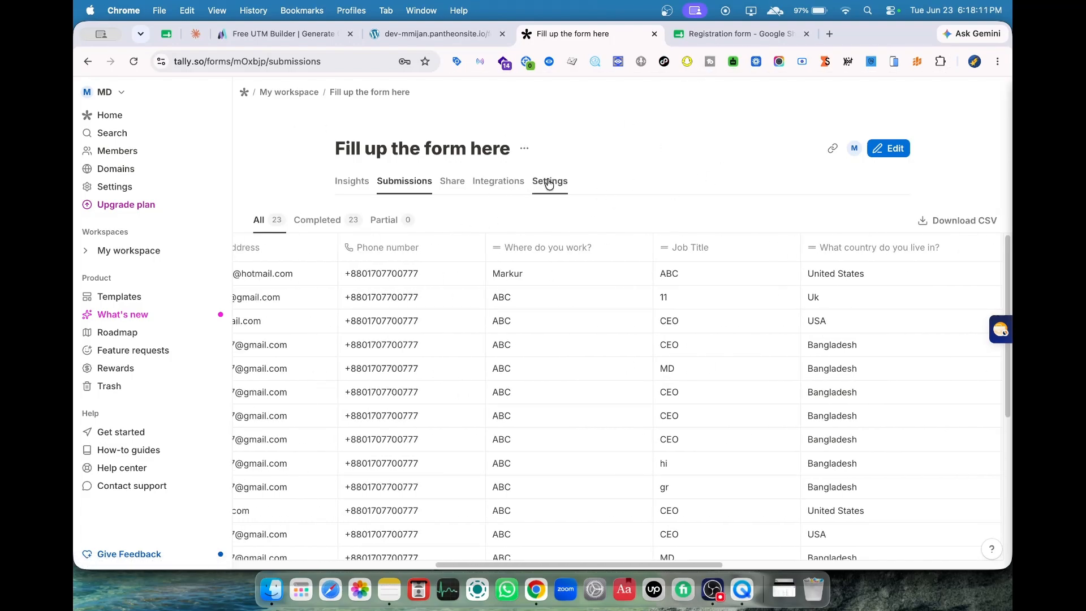
Start a Google Sheets integration for the form and name the connection Test Connection
left_click(512, 185)
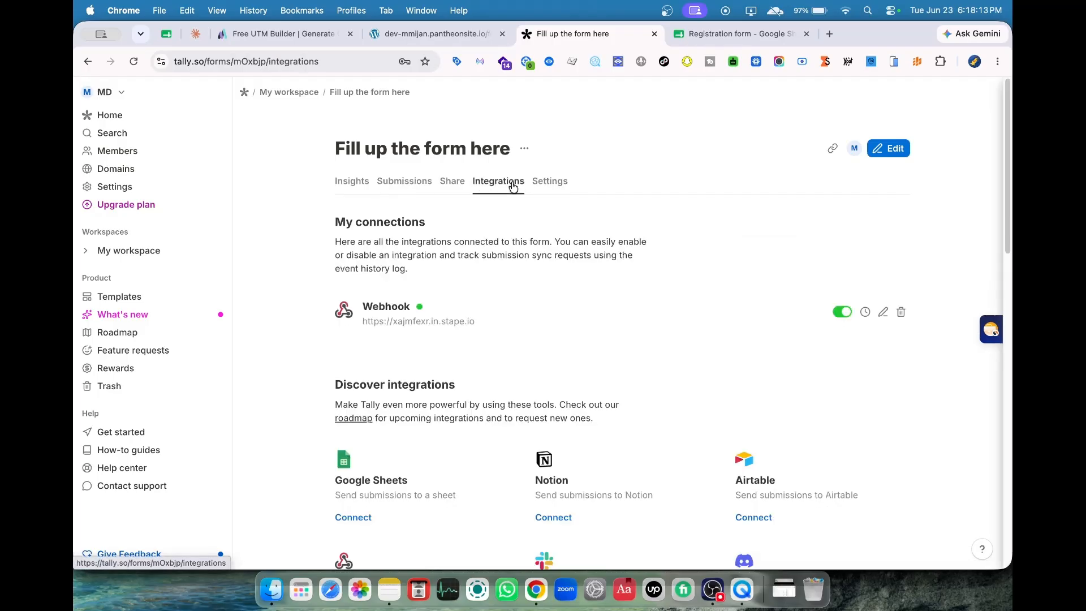
scroll(481, 447, "down", 3)
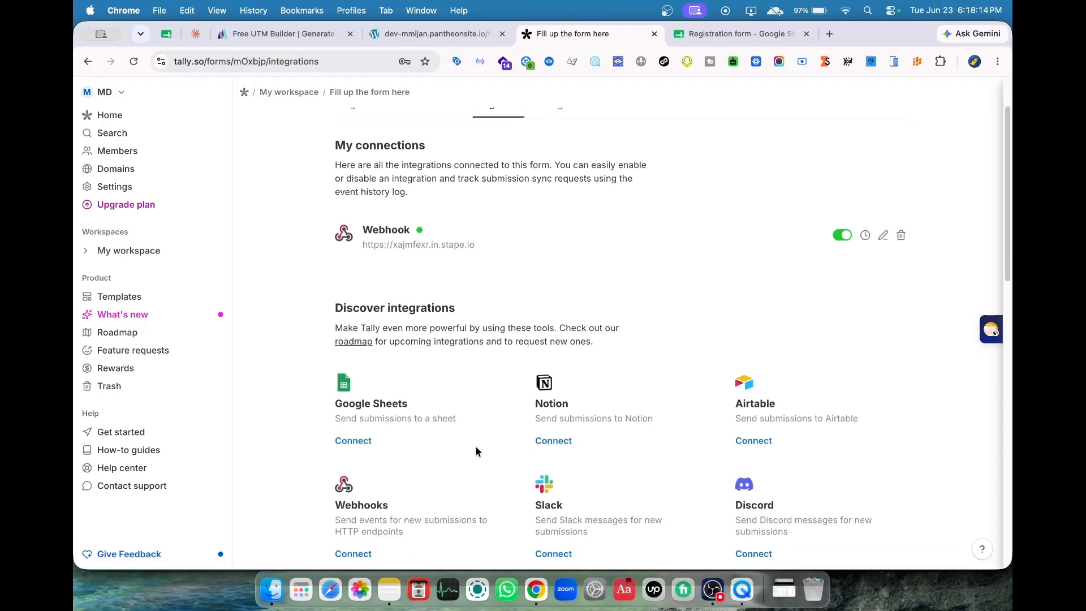
left_click(353, 441)
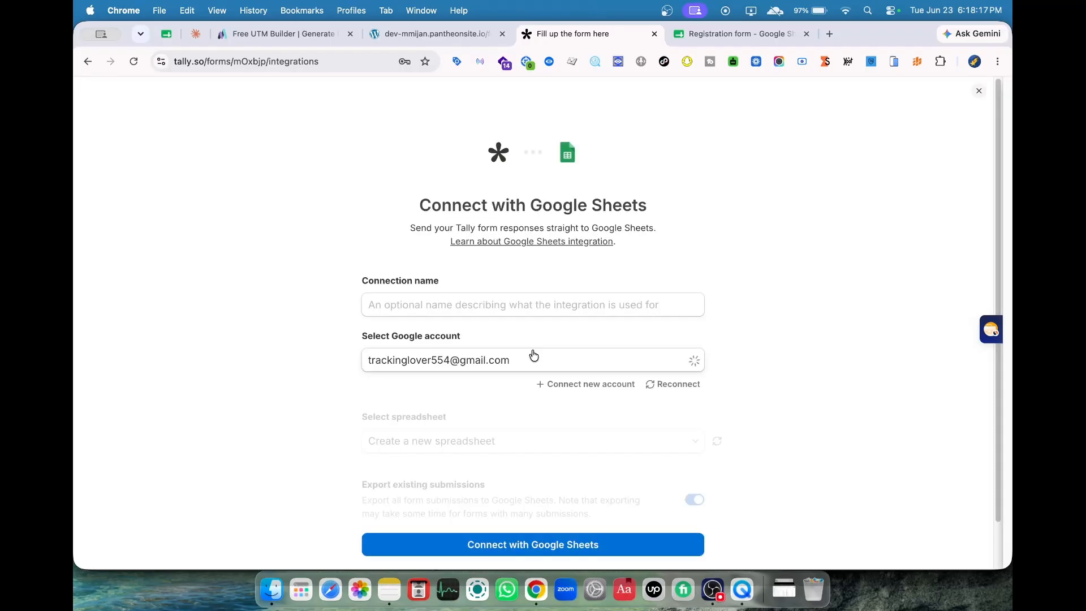
left_click(507, 314)
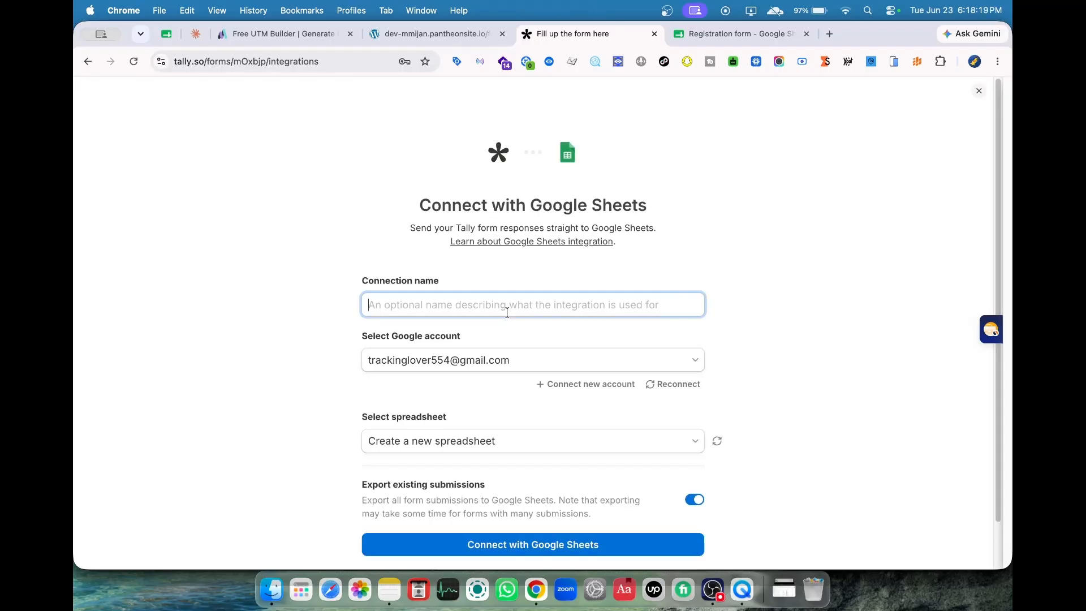
type("Test")
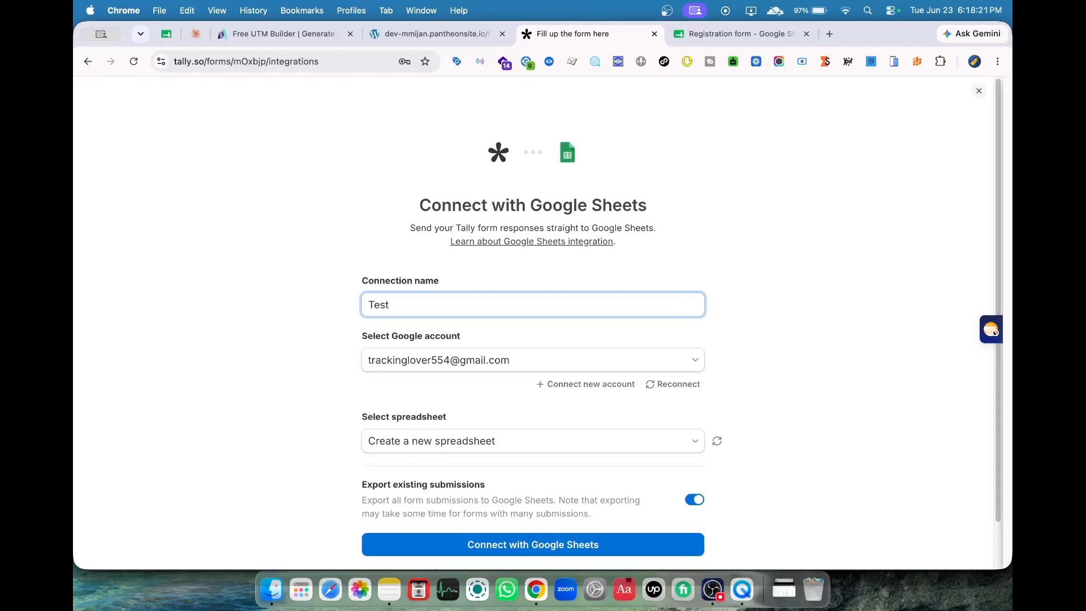
type(" Connection")
Choose the available Google account, the Registration form spreadsheet and its Sheet1 as the connection's destination
left_click(695, 369)
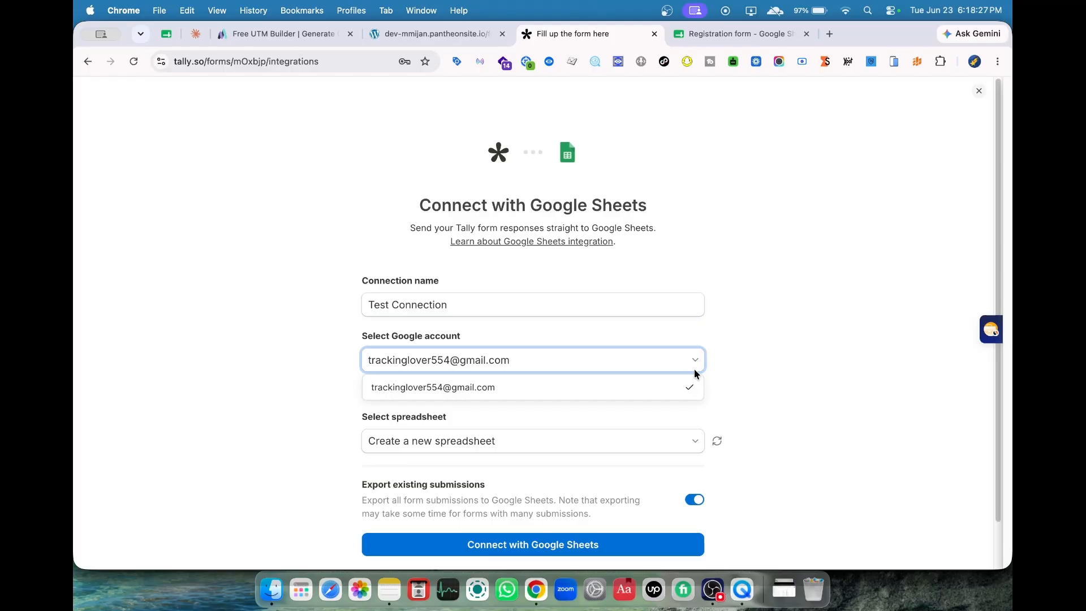
left_click(662, 386)
scroll(767, 384, "down", 2)
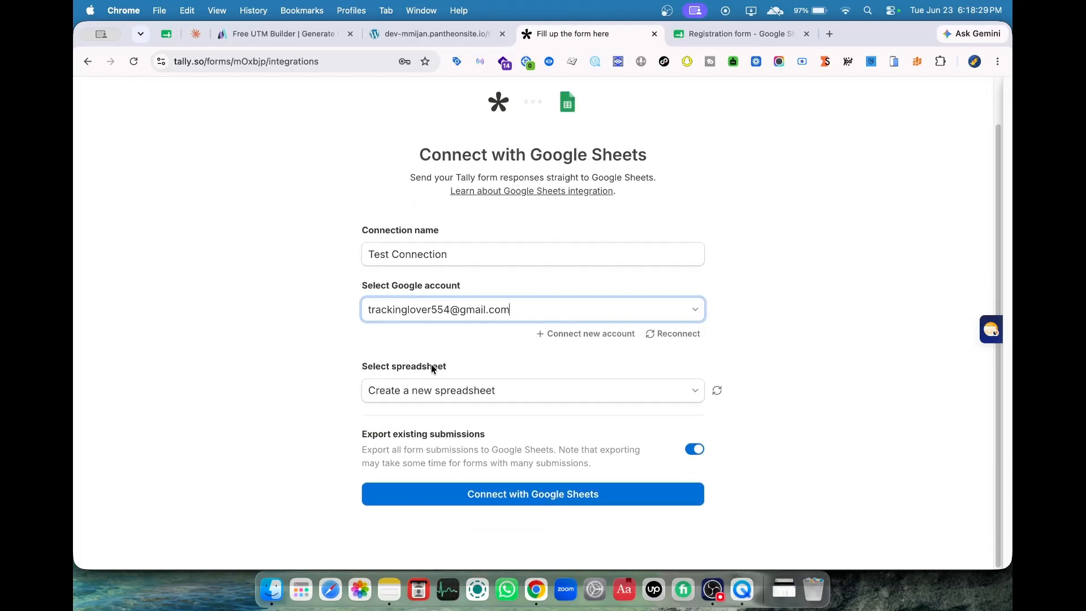
left_click(674, 389)
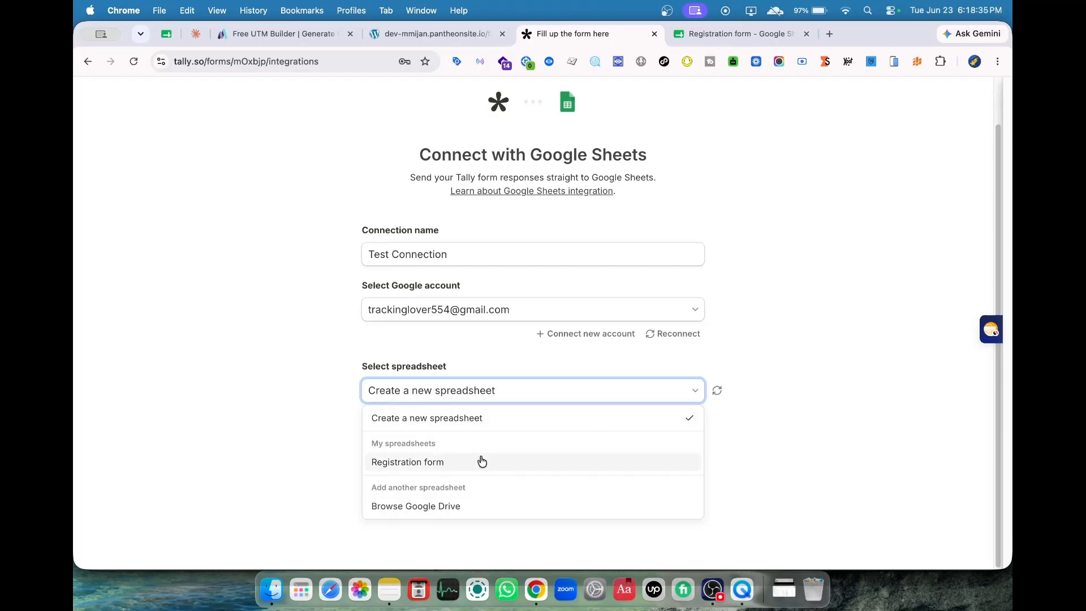
left_click(430, 466)
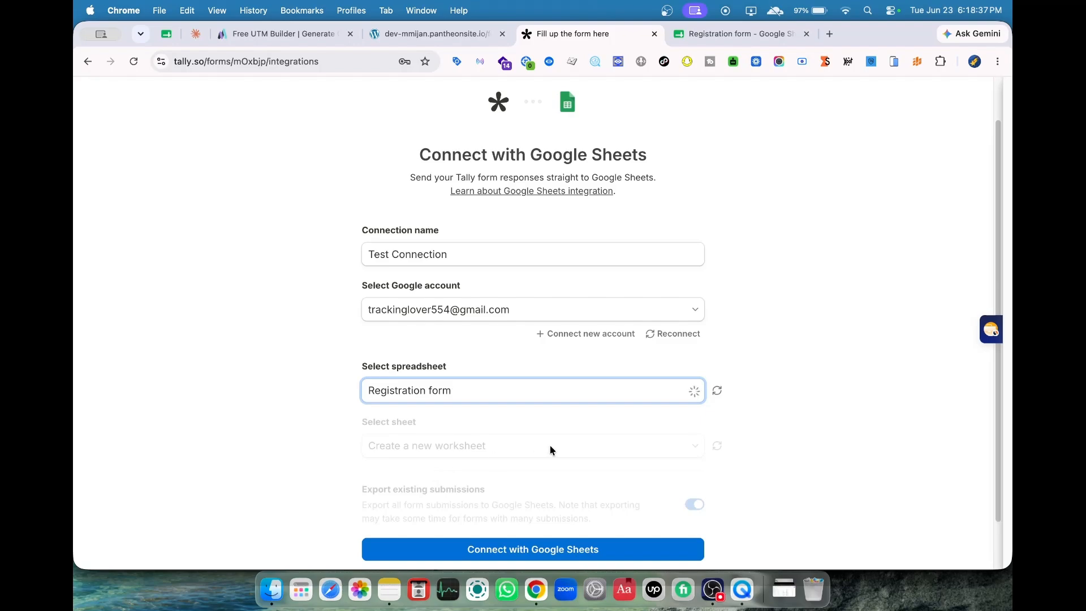
scroll(550, 446, "down", 2)
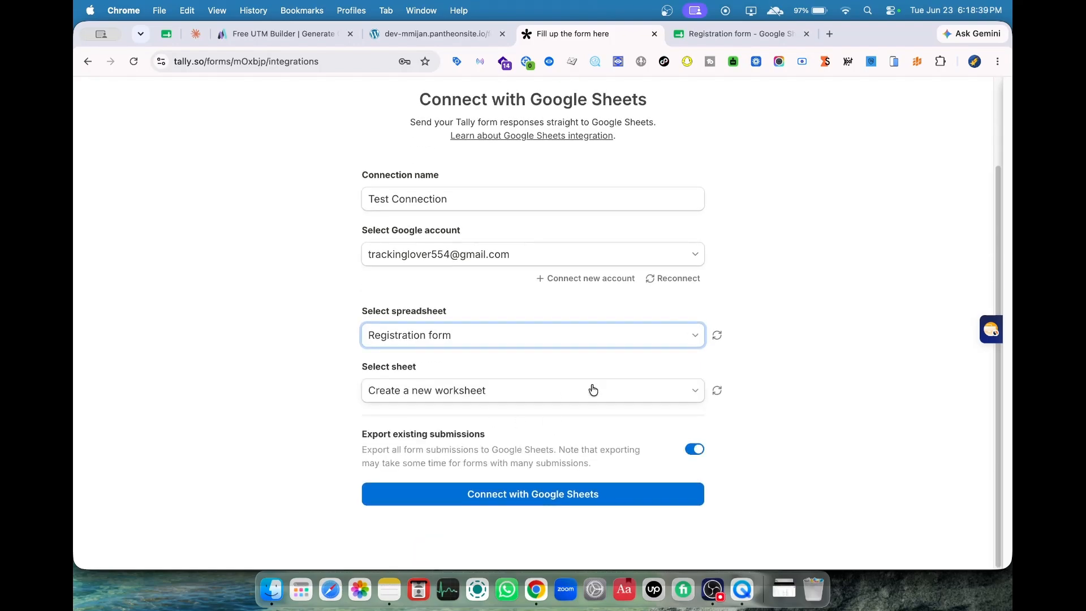
left_click(695, 393)
left_click(385, 460)
Check the Registration form spreadsheet, then create the Google Sheets connection with existing submissions exported
left_click(704, 34)
scroll(318, 355, "left", 10)
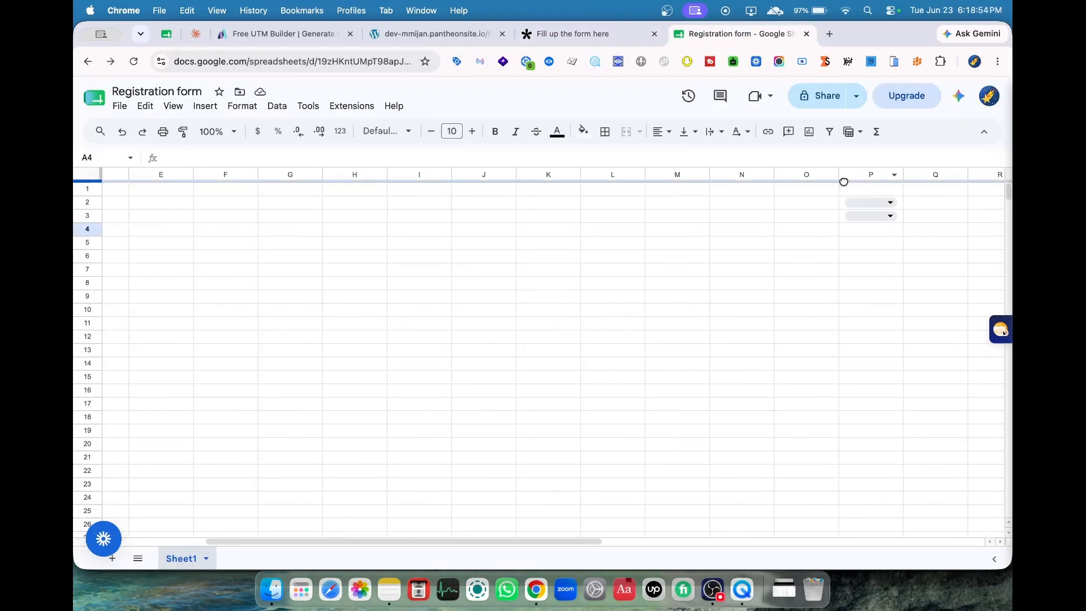
key("ctrl+shift+Tab")
left_click(544, 496)
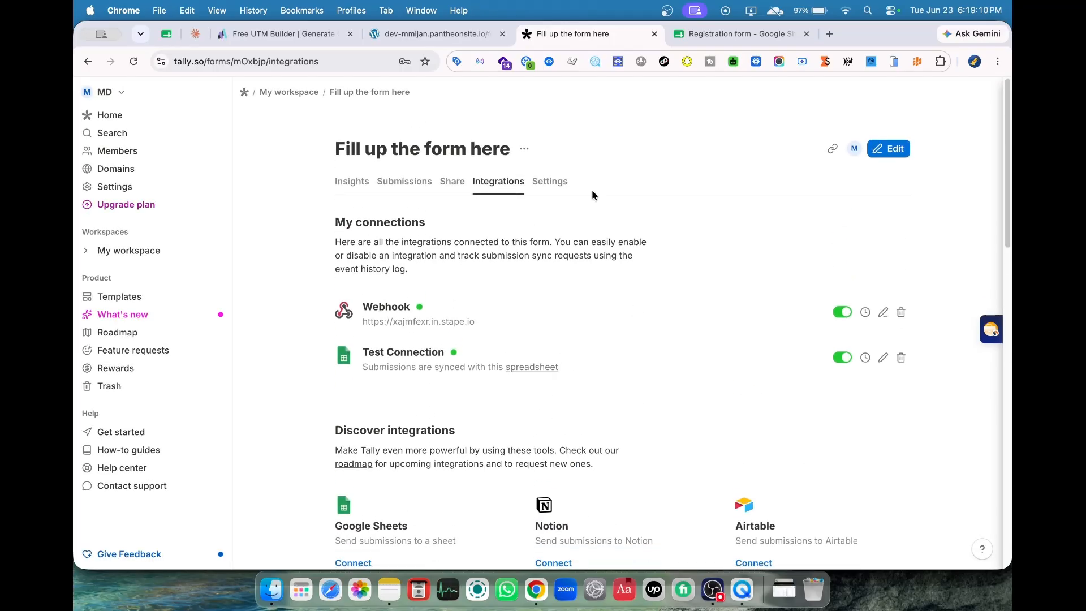
Examine the synced rows and the UTM and click-ID columns in the Registration form spreadsheet
left_click(718, 45)
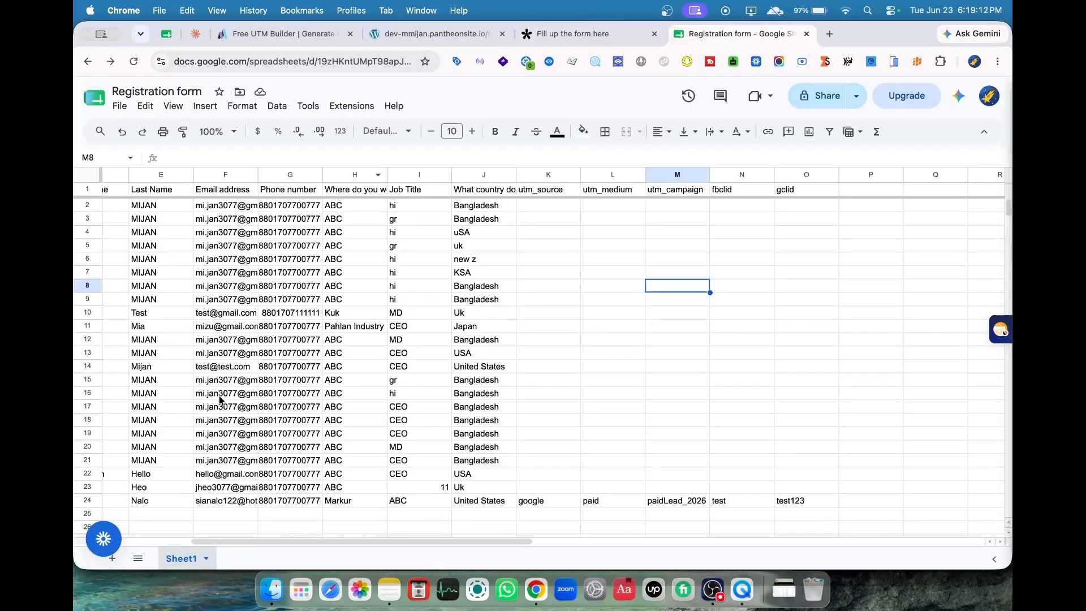
scroll(219, 395, "down", 5)
scroll(219, 395, "right", 2)
scroll(219, 399, "left", 3)
scroll(219, 399, "up", 5)
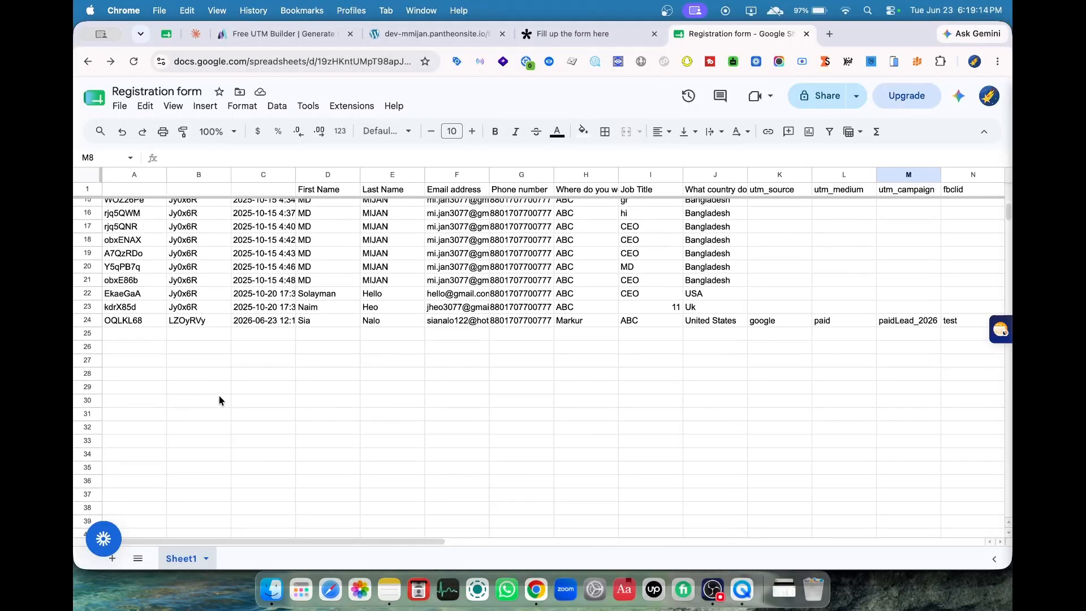
scroll(226, 351, "down", 5)
scroll(225, 351, "up", 5)
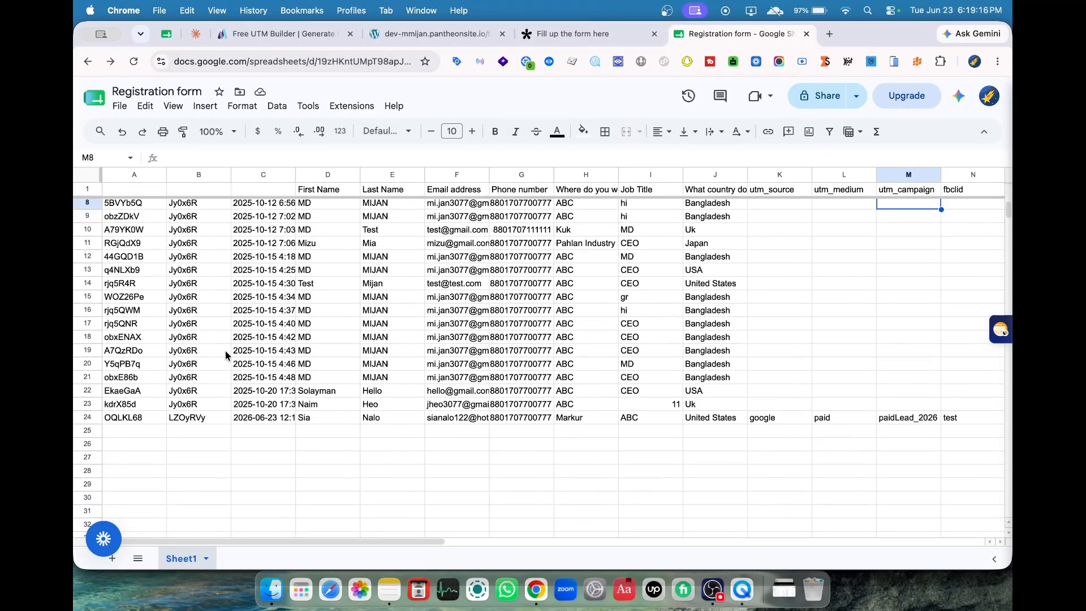
Compare Tally's submissions table with the exported rows in the Registration form spreadsheet
left_click(571, 32)
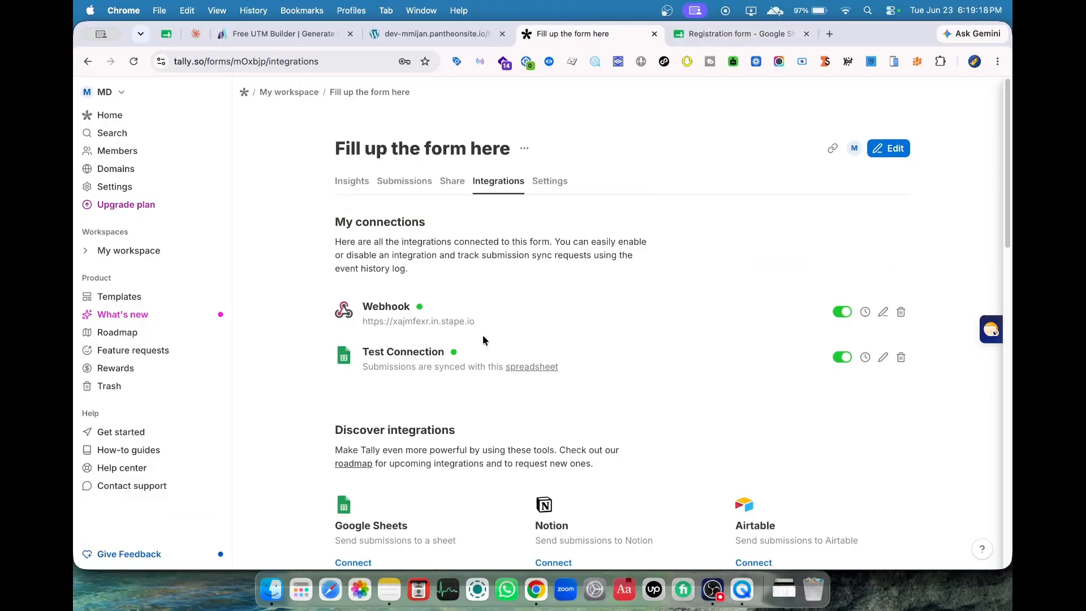
left_click(389, 188)
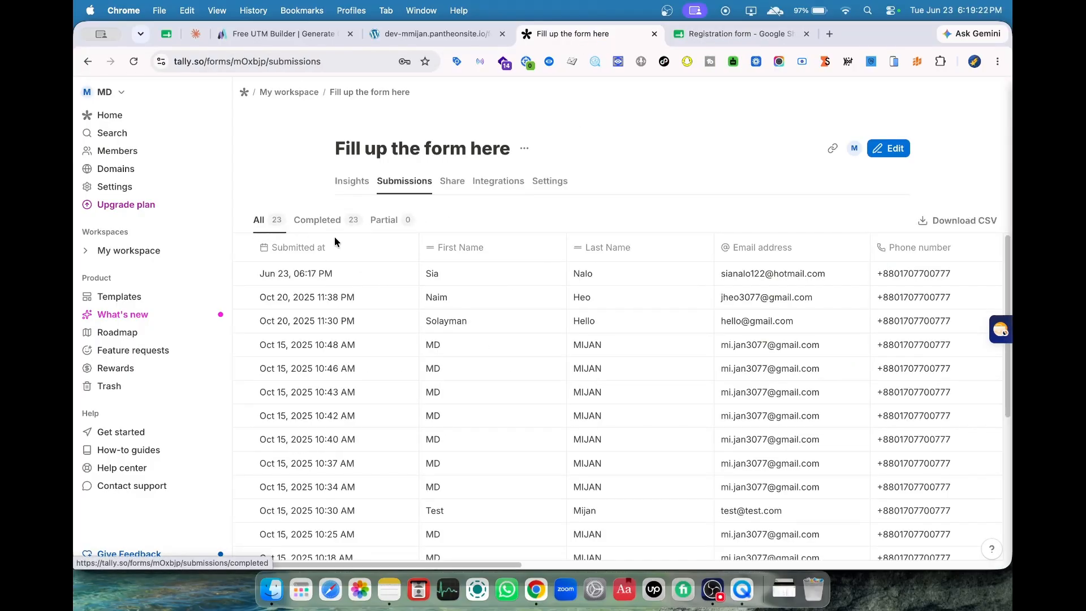
left_click(765, 41)
scroll(127, 501, "down", 2)
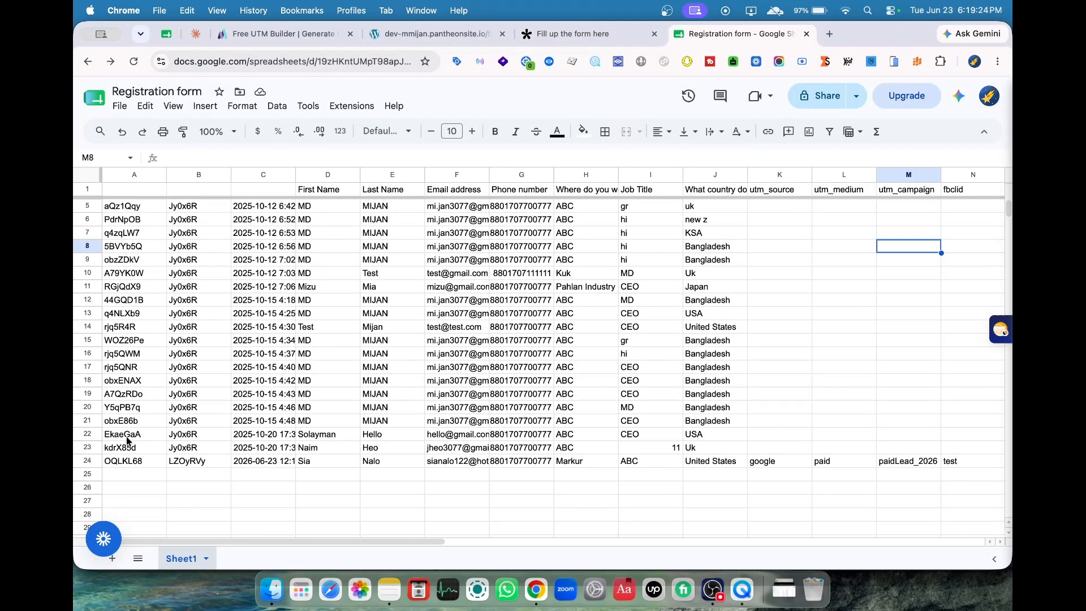
scroll(129, 444, "right", 5)
left_click(564, 32)
Switch to the site's Forms page and change utm_source in its URL to meta
left_click(476, 34)
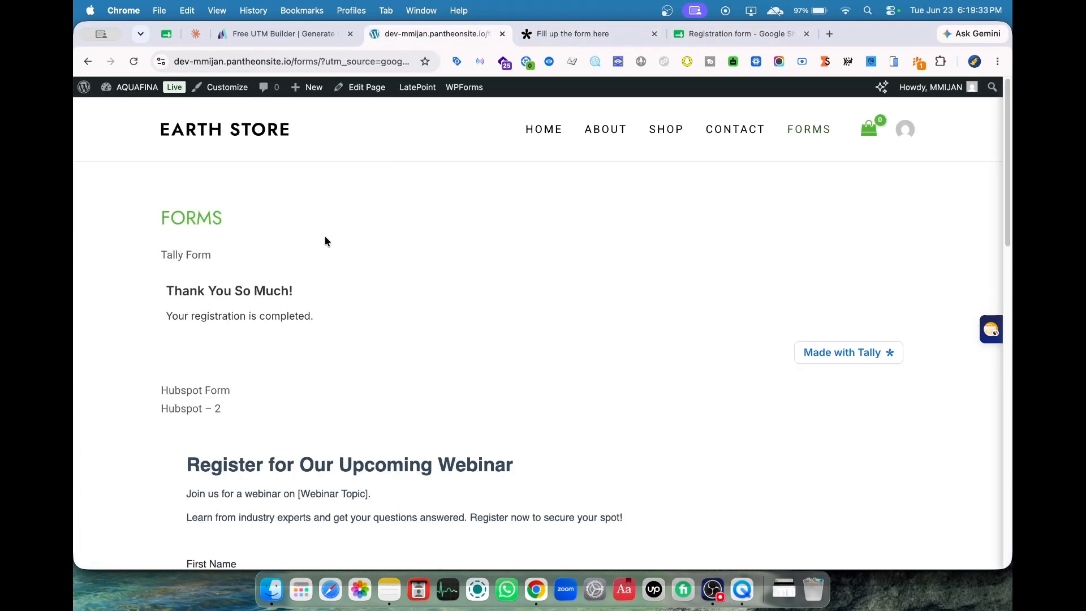
double_click(348, 64)
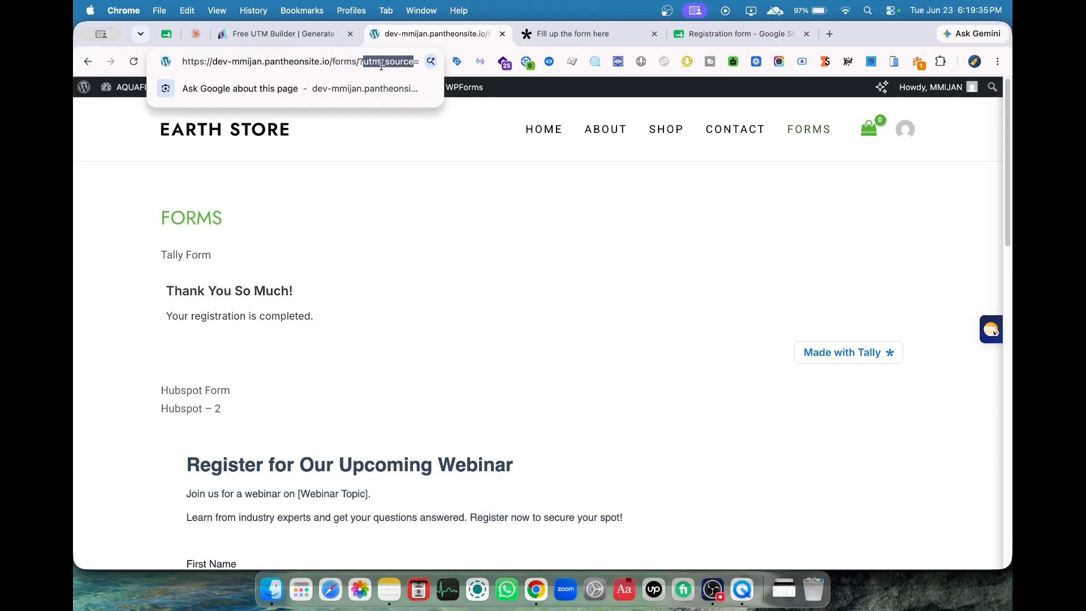
left_click(378, 65)
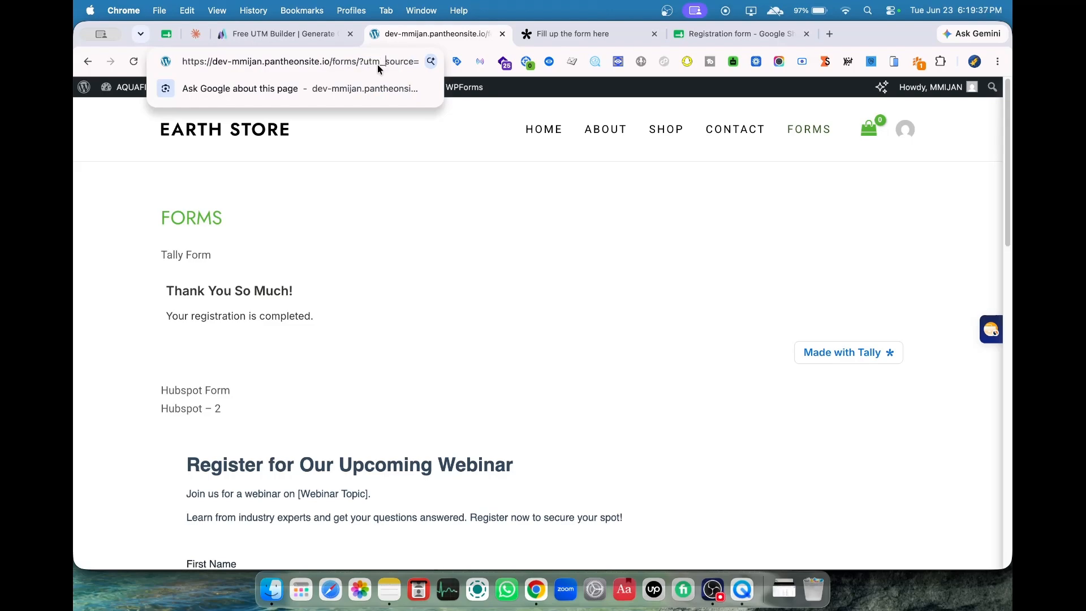
type("google&")
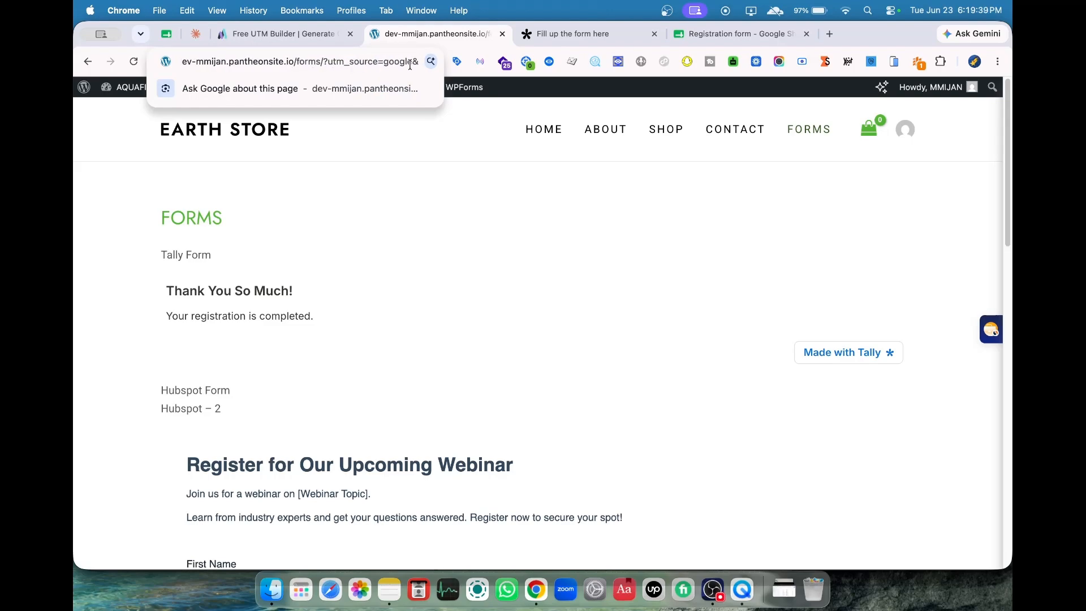
double_click(404, 62)
type("meta")
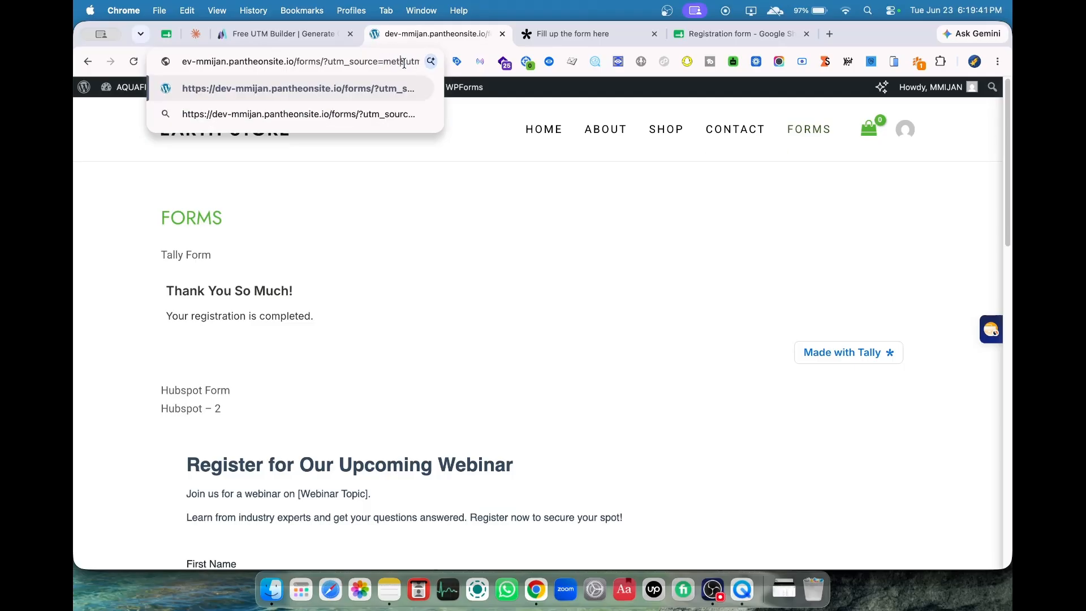
type("utm_med")
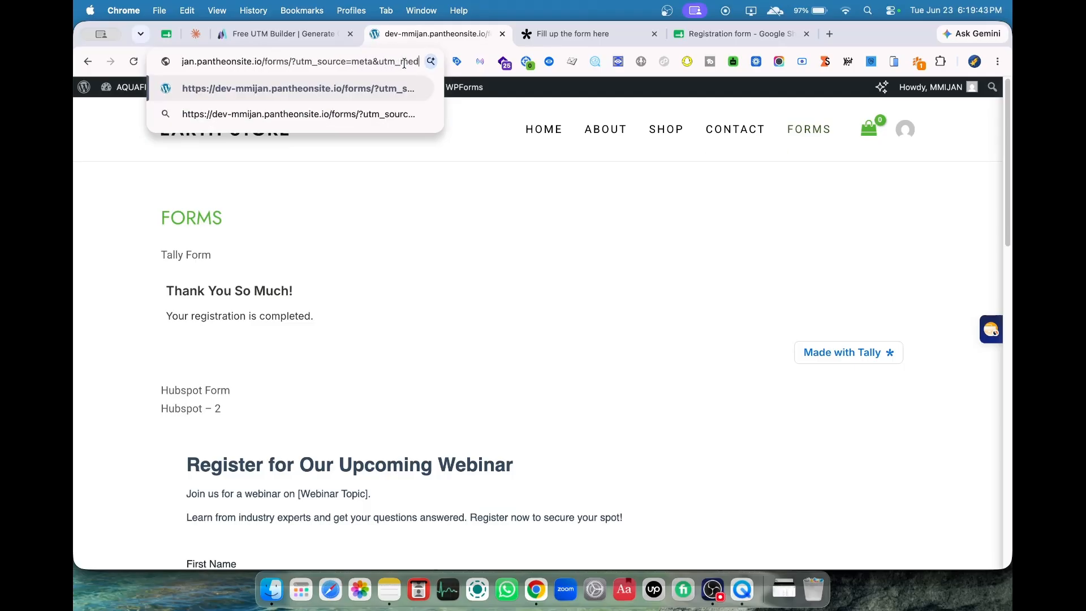
type("ium=paid&utm_c")
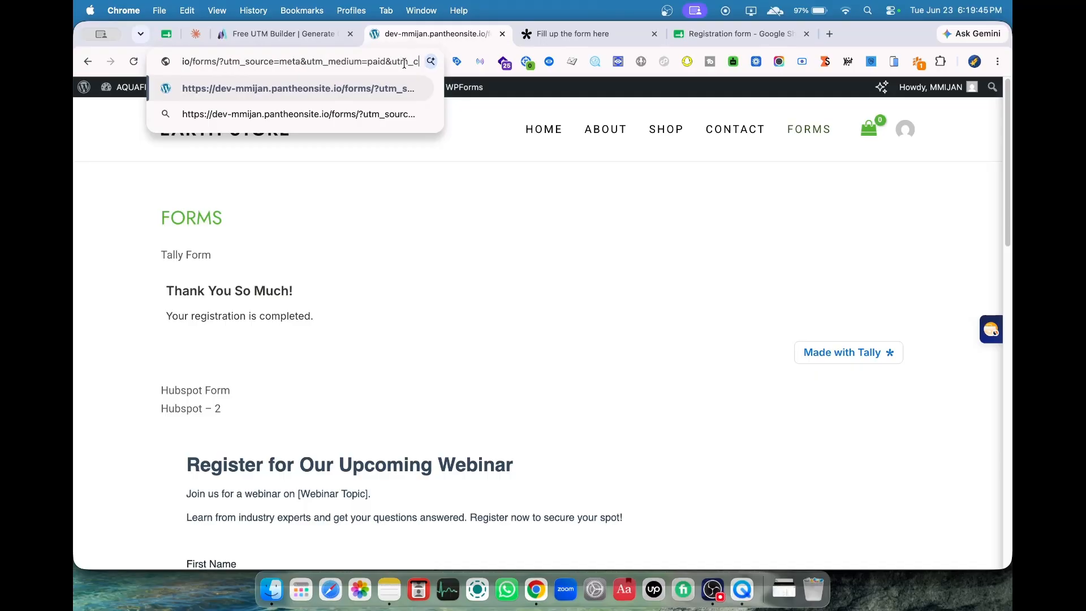
type("ampaign=paidLead_2026")
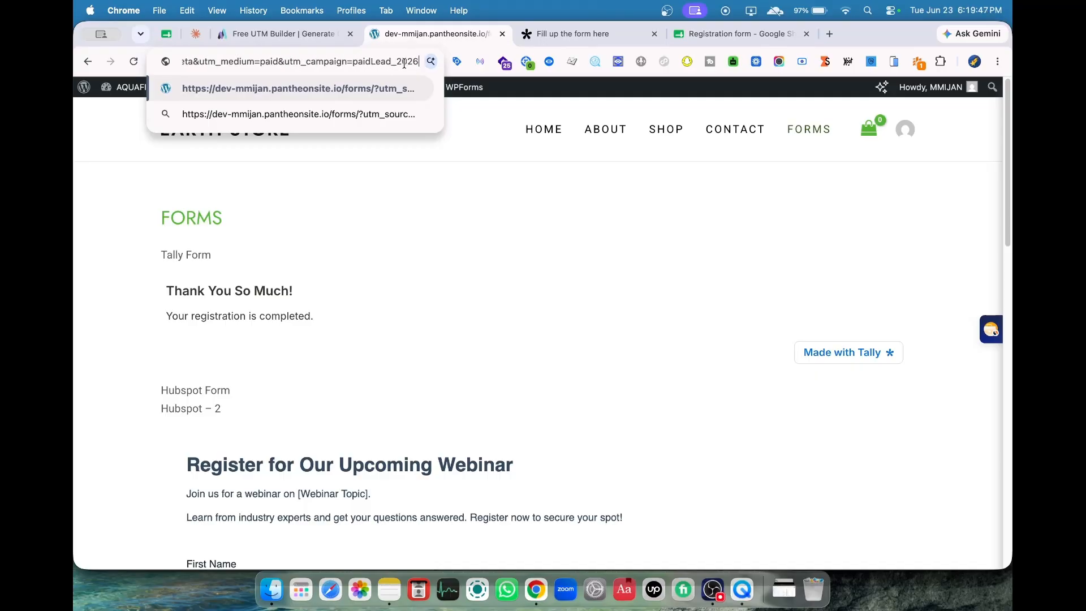
Set utm_campaign in the Forms page URL to newCampaign and load the page
double_click(391, 60)
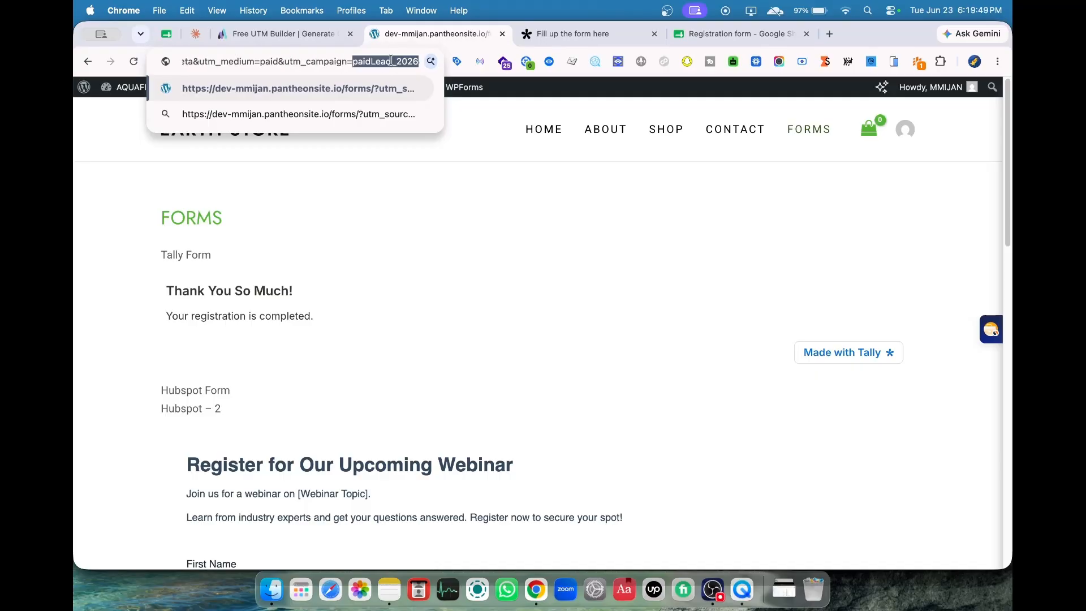
type("newCampa&fbc")
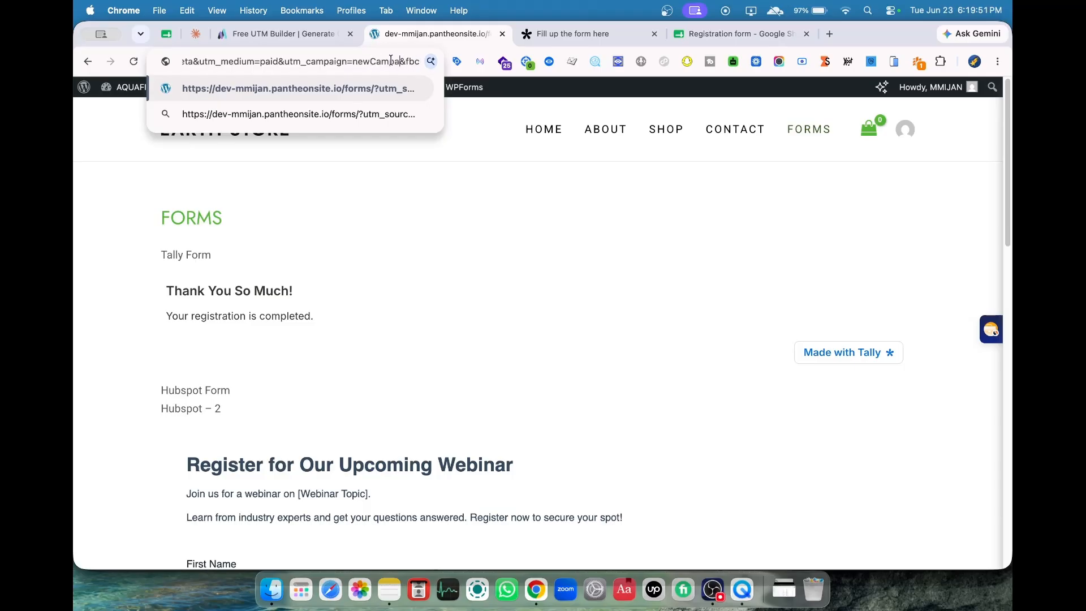
type("ig")
key("Right")
key("Right")
key("Right")
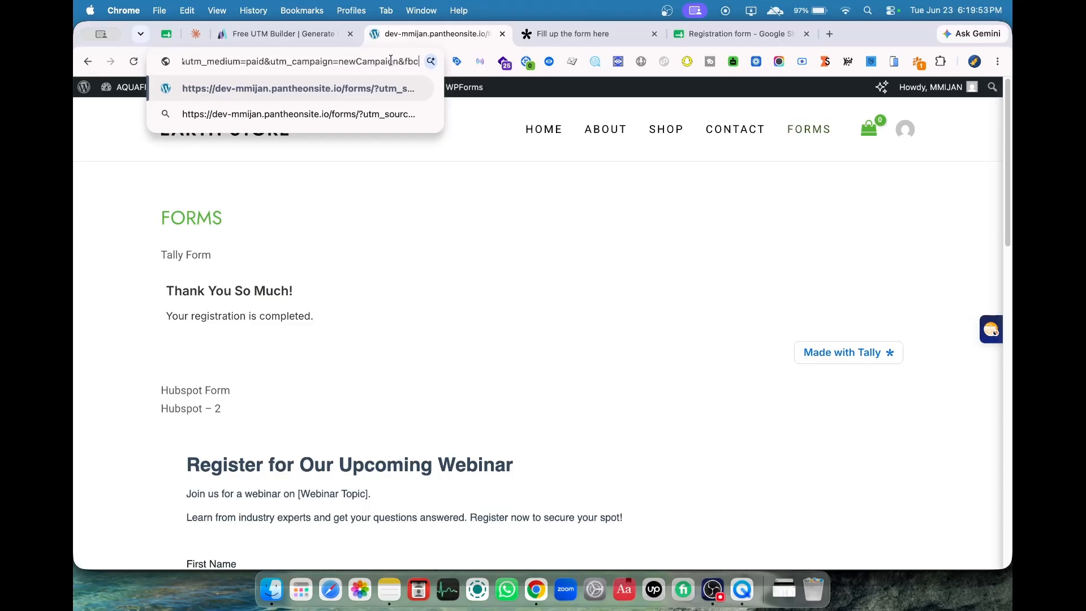
key("Return")
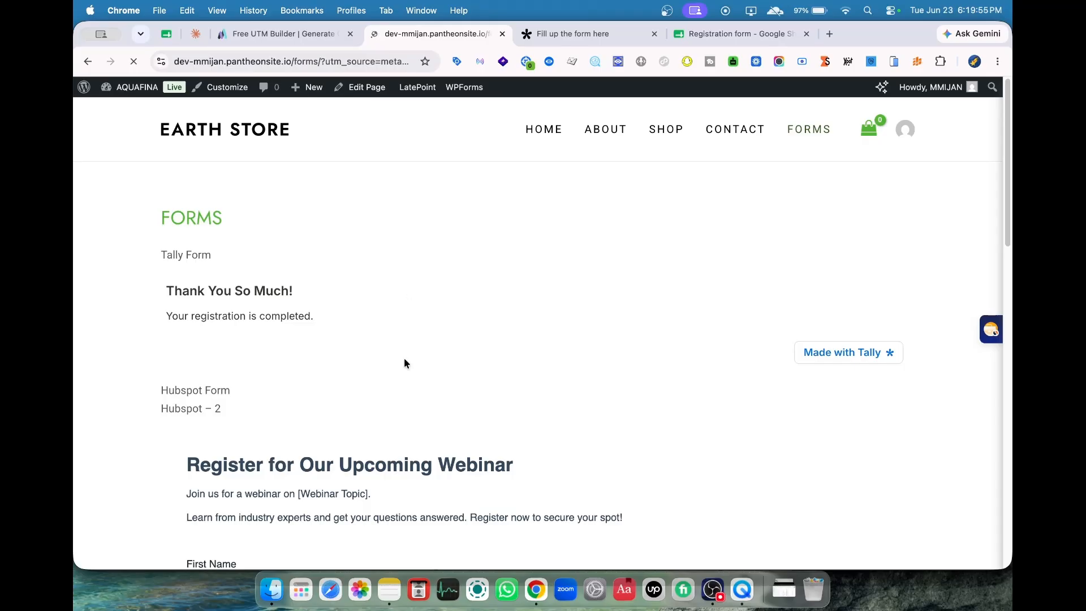
Enter Test as the first name and Name as the last name in the embedded Tally form
left_click(267, 323)
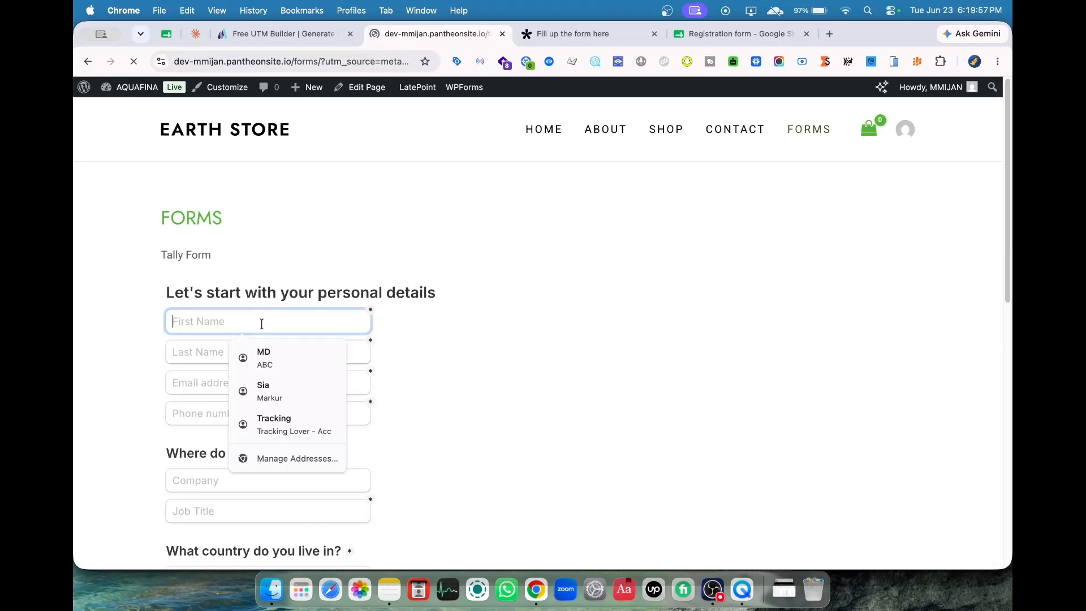
type("Test")
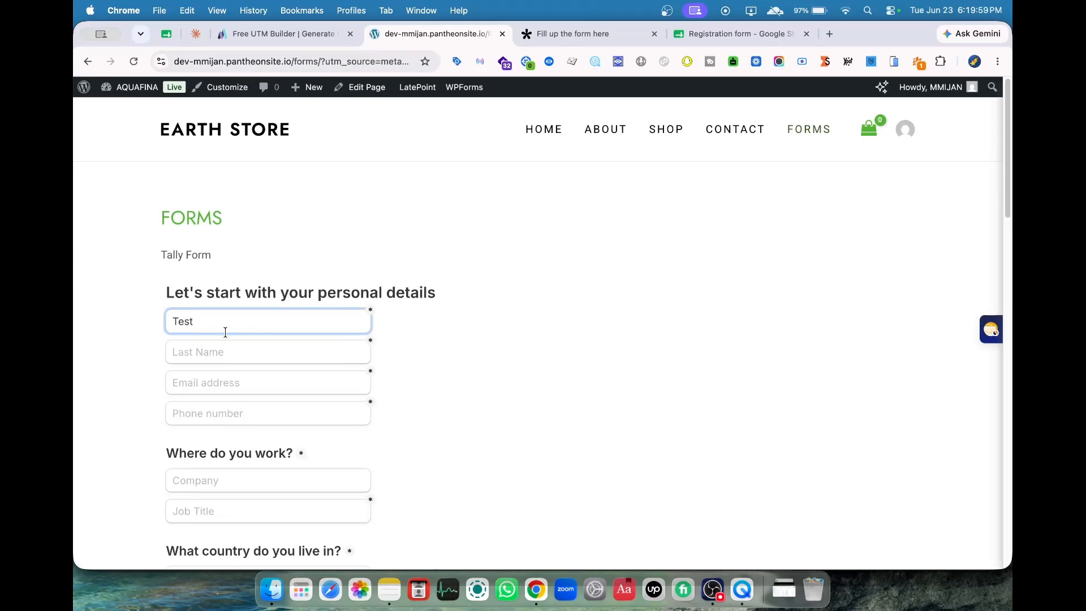
left_click(226, 347)
type("ija")
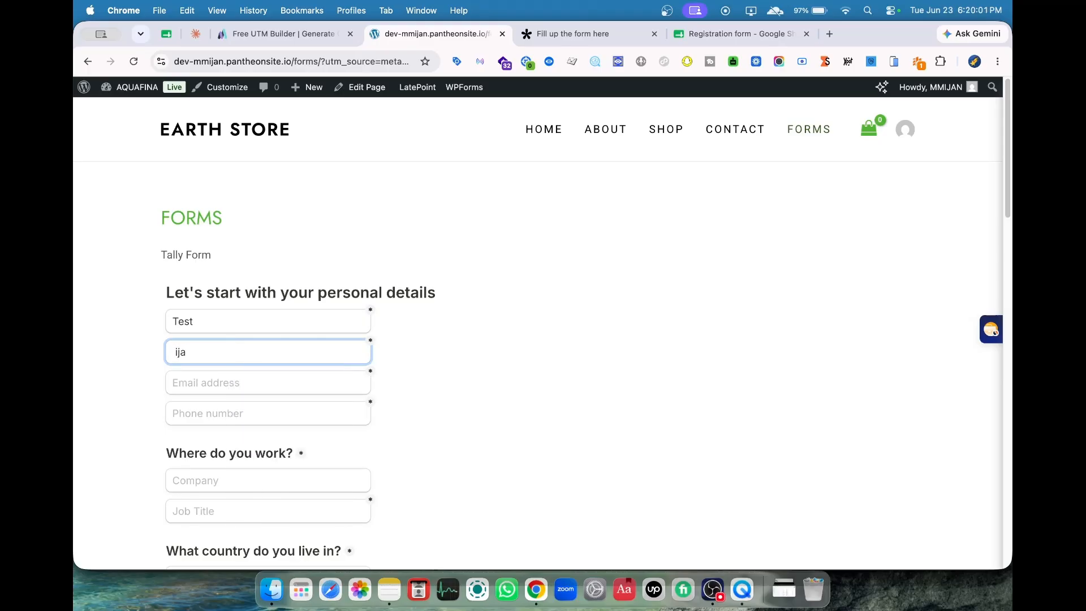
key("BackSpace")
key("BackSpace")
key("BackSpace")
type("Name")
Fill in the email address and related contact details from a saved autofill profile
left_click(204, 383)
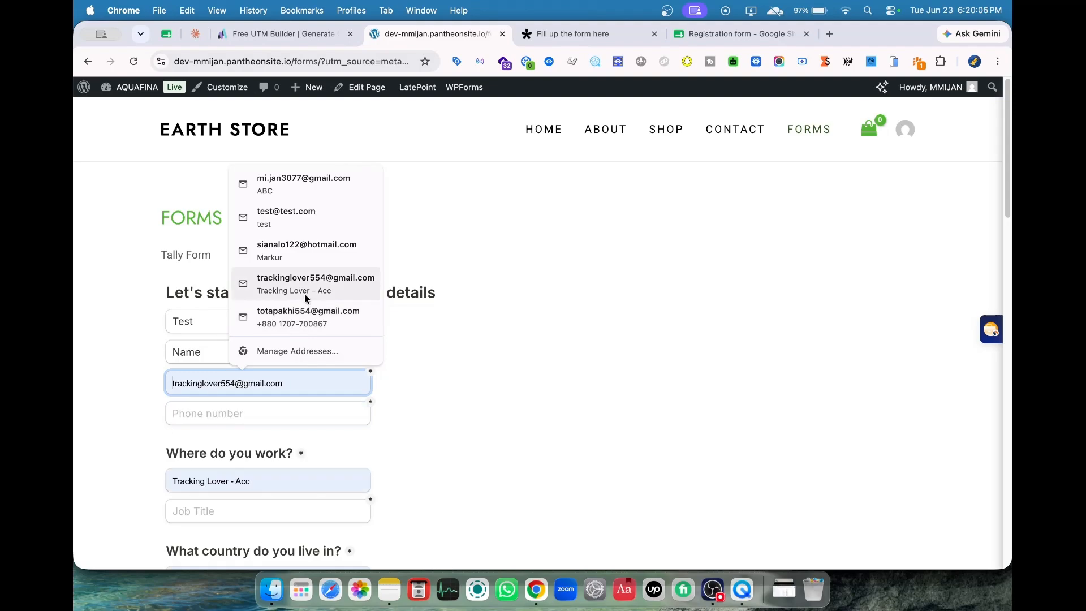
left_click(314, 251)
scroll(238, 408, "down", 1)
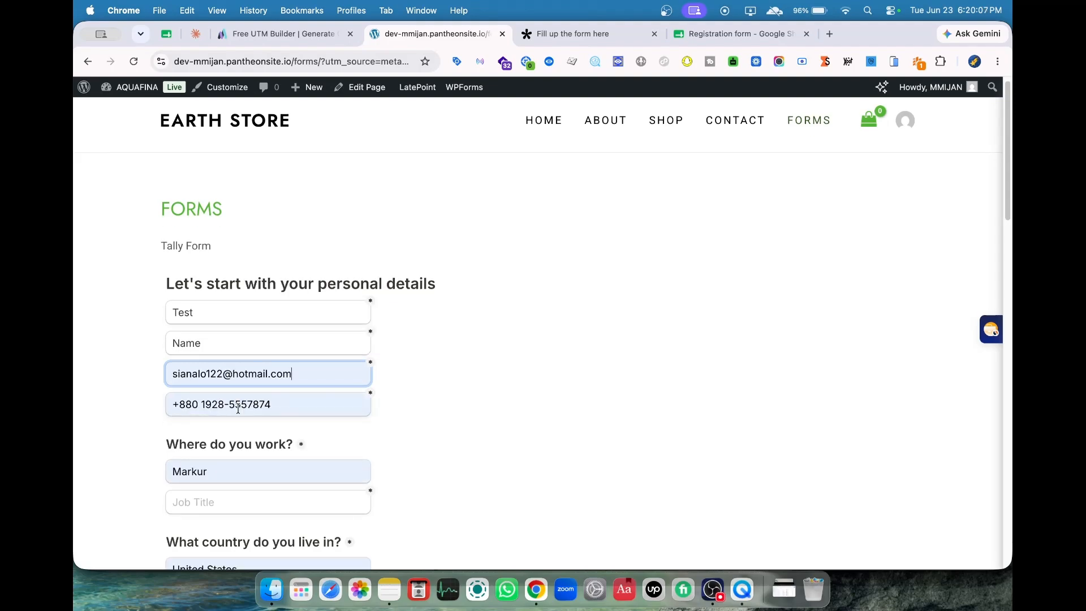
left_click(238, 408)
left_click(271, 396)
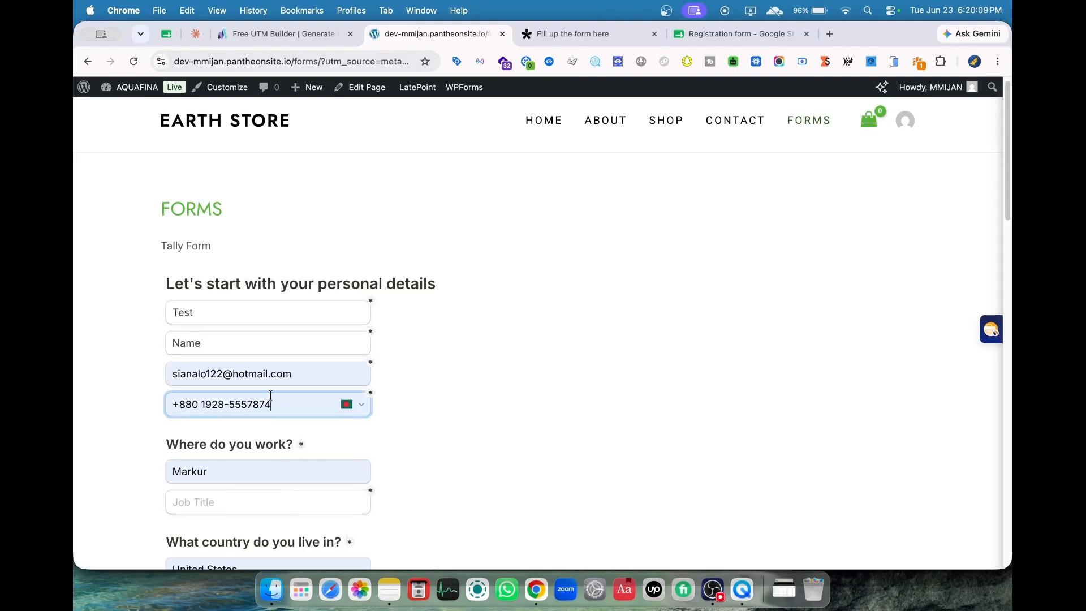
Set the job title to HR and the company to ABC
scroll(277, 410, "down", 5)
left_click(267, 350)
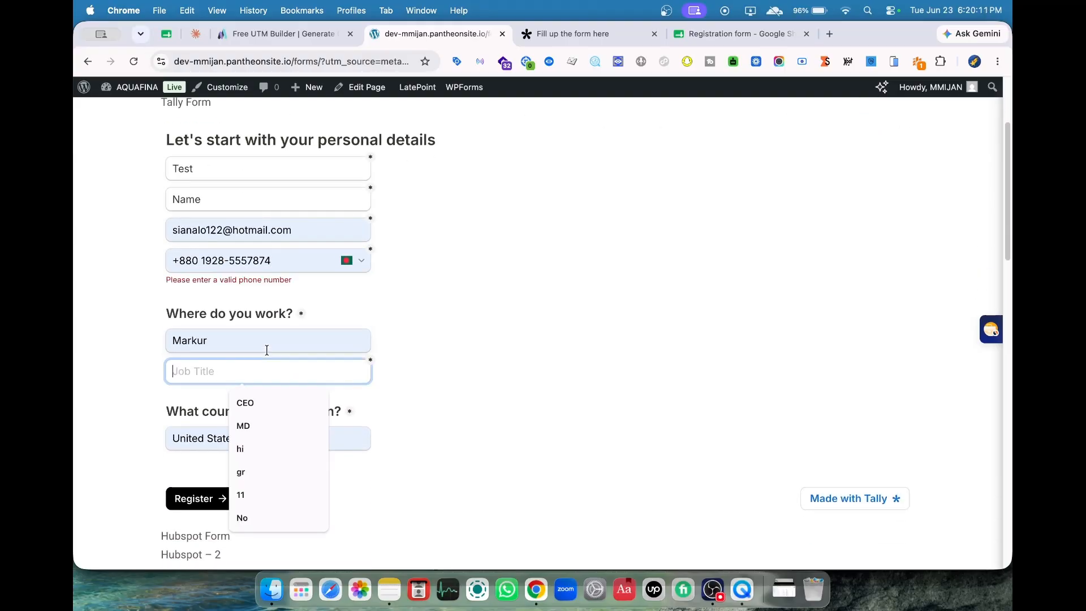
type("HR")
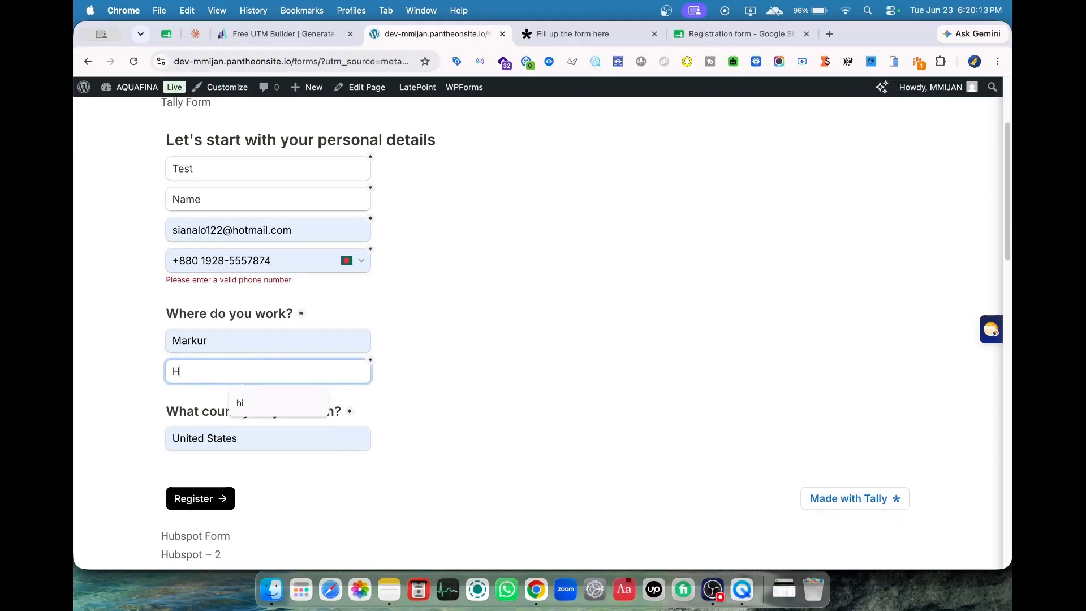
left_click(224, 337)
double_click(223, 337)
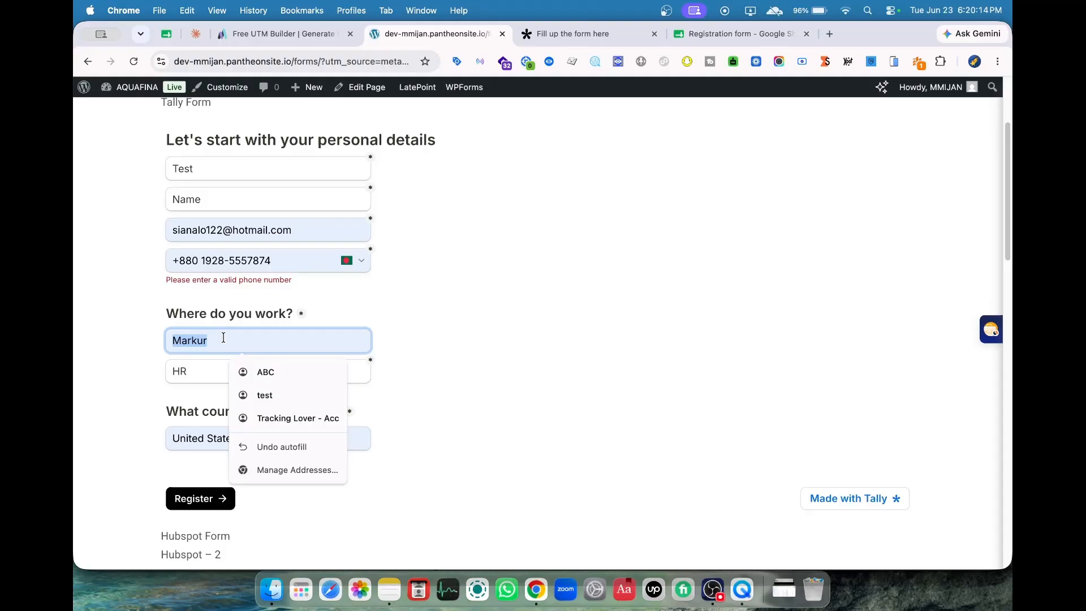
left_click(262, 371)
Replace the phone number with a saved Bangladeshi number and set the country to Bangladesh
double_click(286, 262)
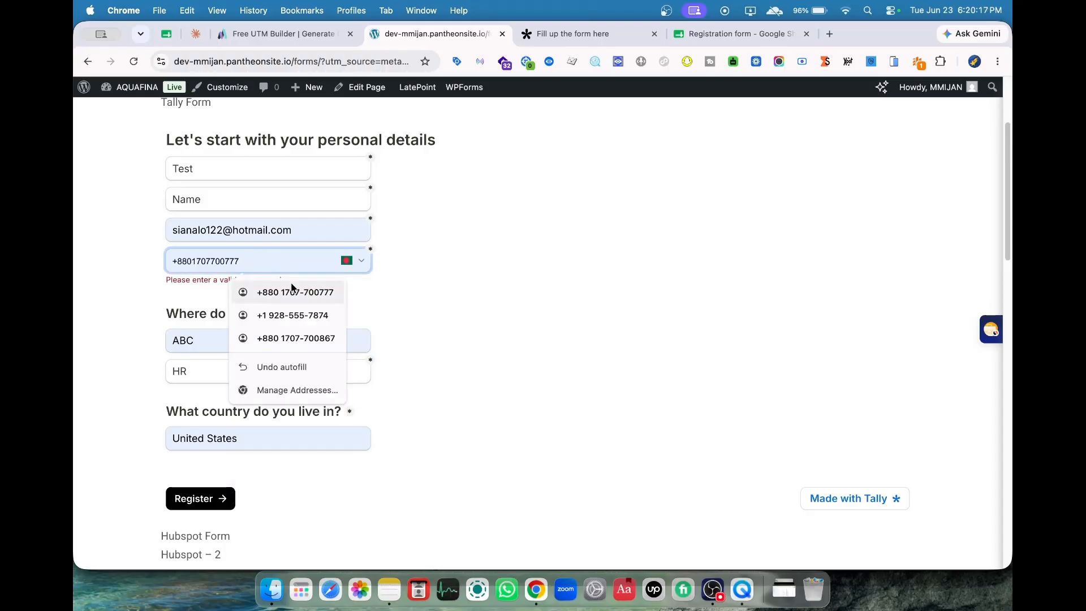
left_click(294, 292)
triple_click(232, 433)
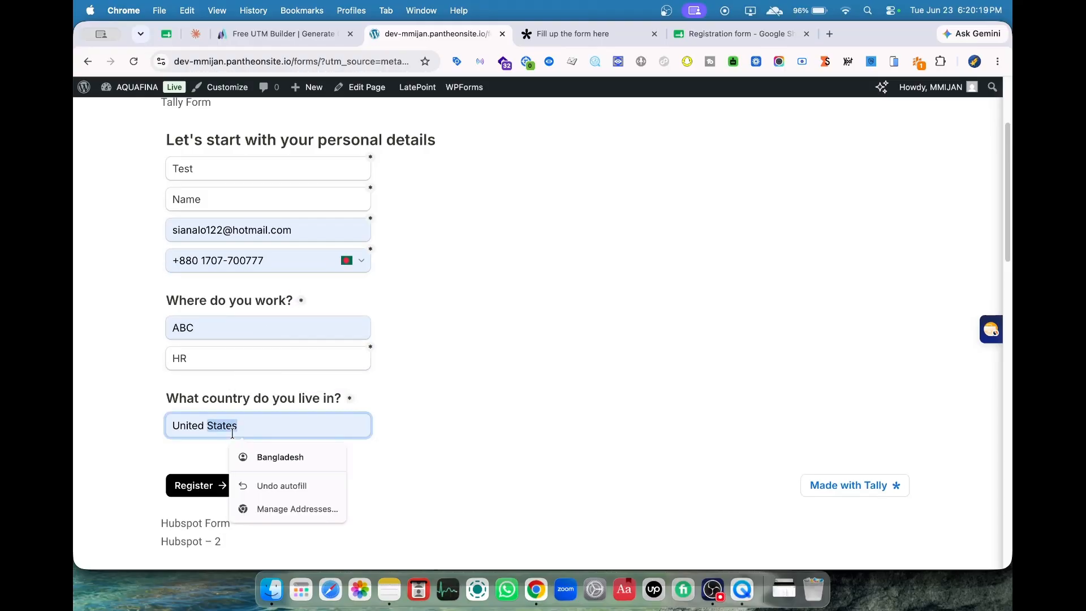
left_click(262, 458)
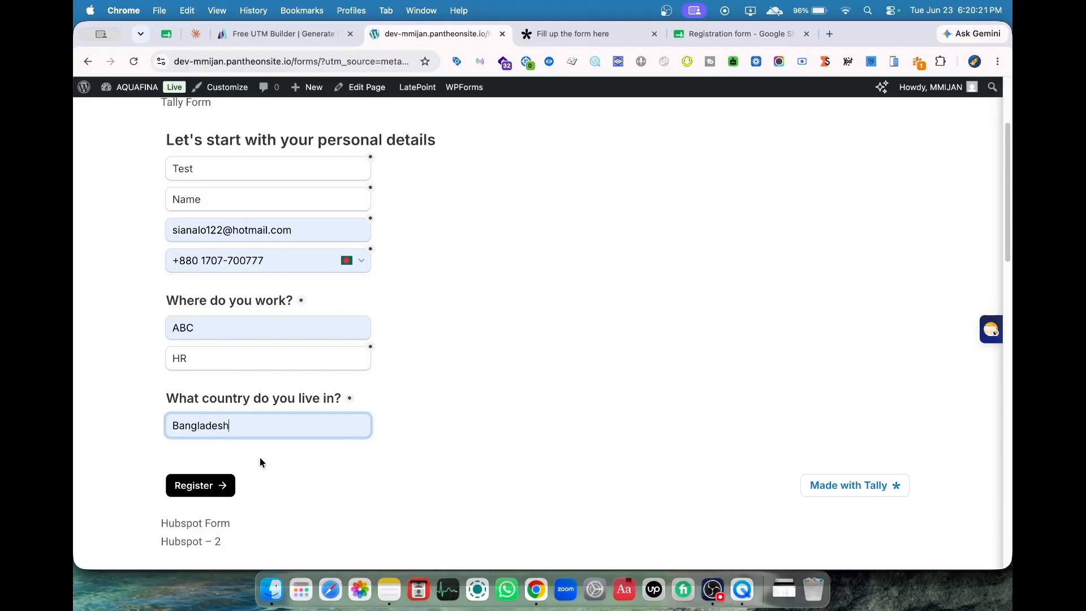
Submit the registration and check the form's submissions list in Tally
left_click(226, 484)
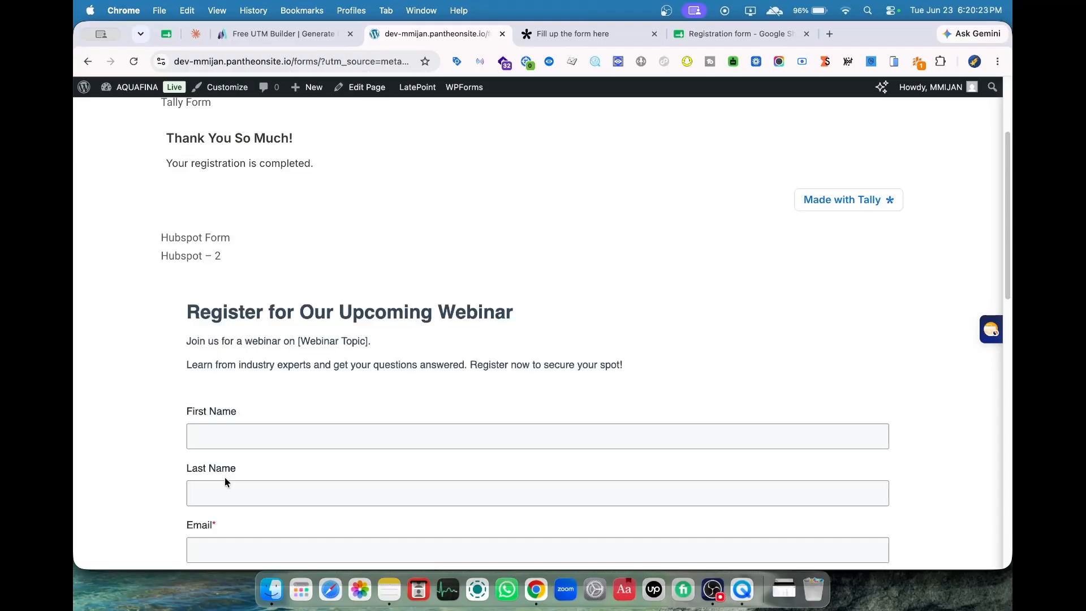
scroll(296, 228, "up", 3)
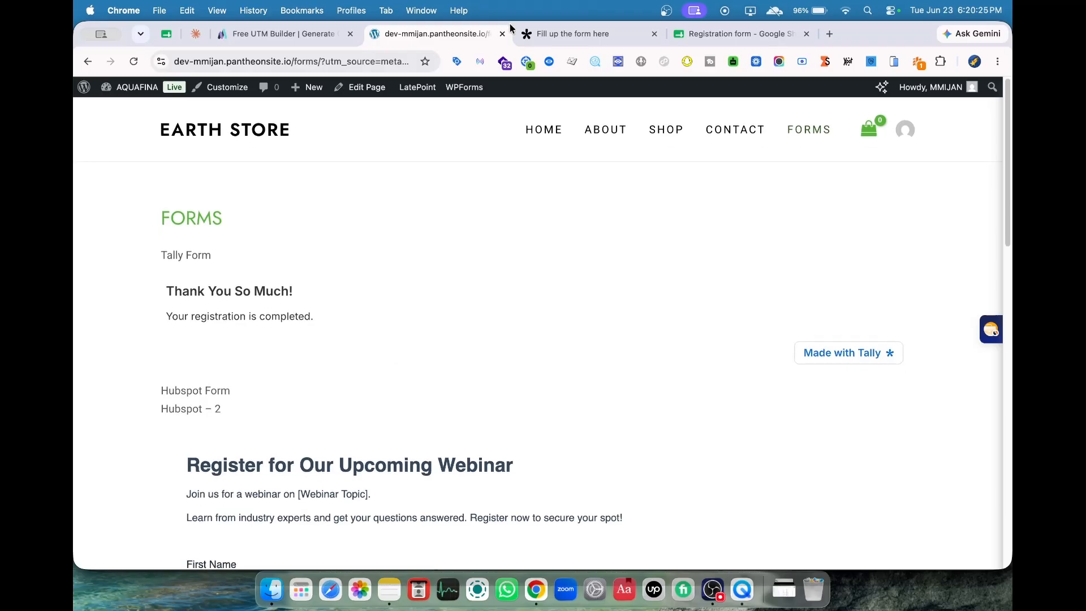
left_click(523, 33)
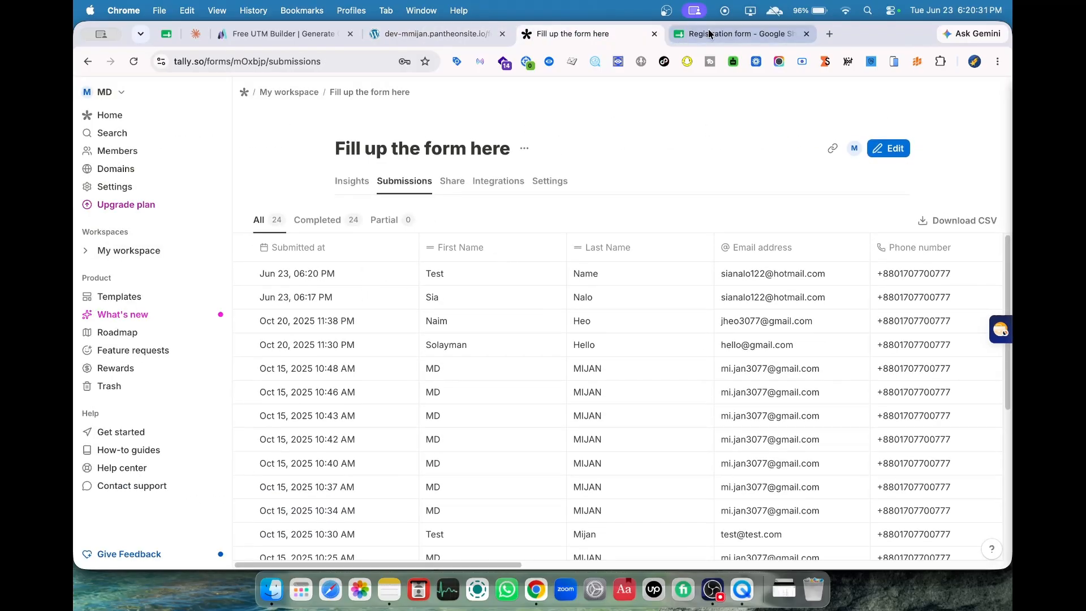
Examine the new submission's utm_source, utm_medium, utm_campaign, fbclid and gclid cells in the Registration form spreadsheet
left_click(741, 33)
scroll(443, 286, "left", 6)
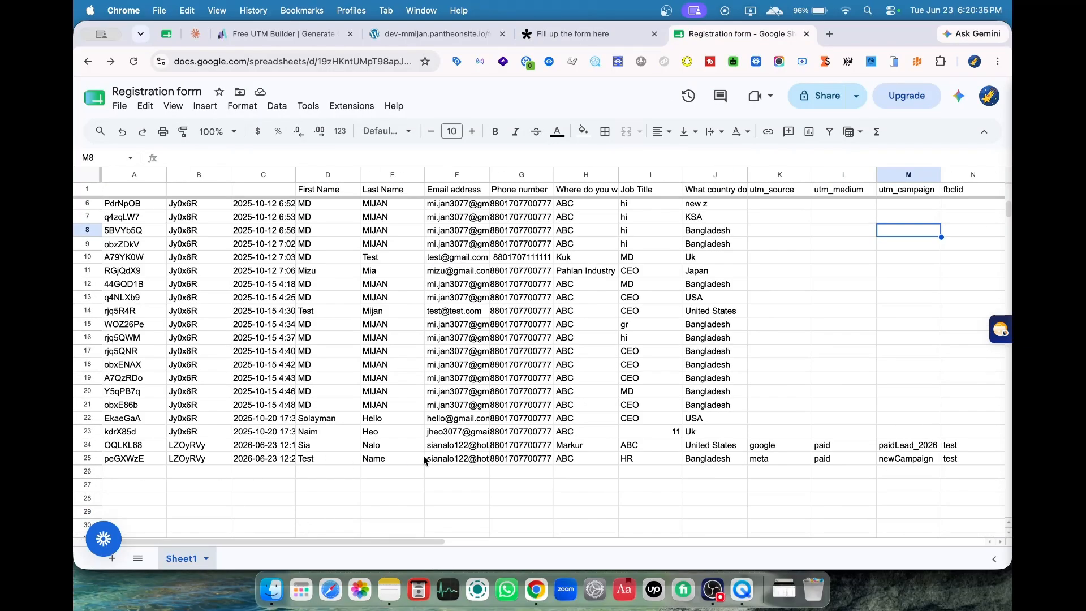
scroll(571, 457, "right", 3)
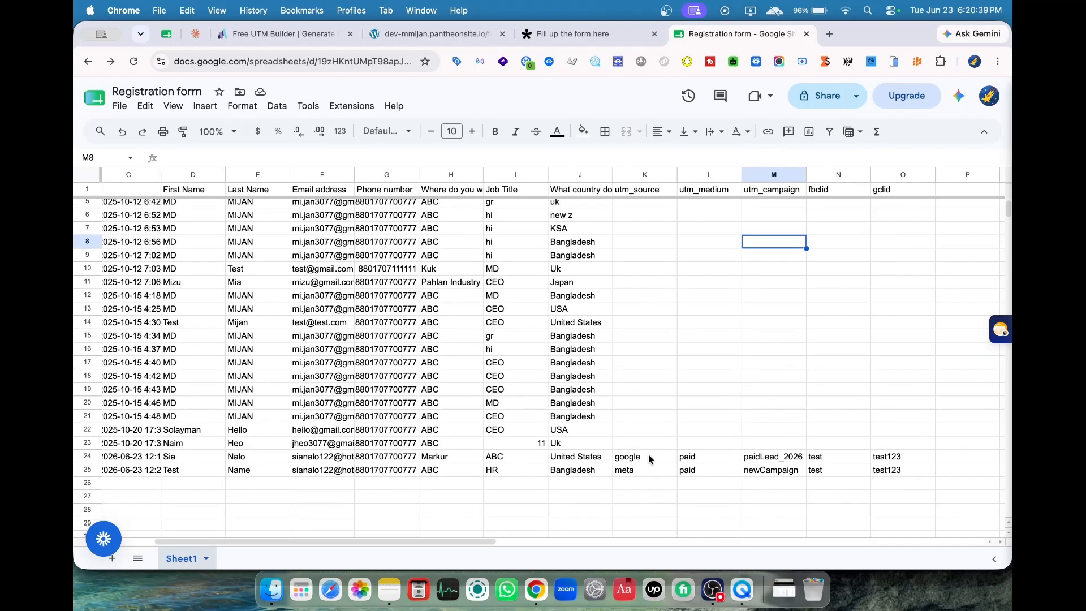
left_click(643, 466)
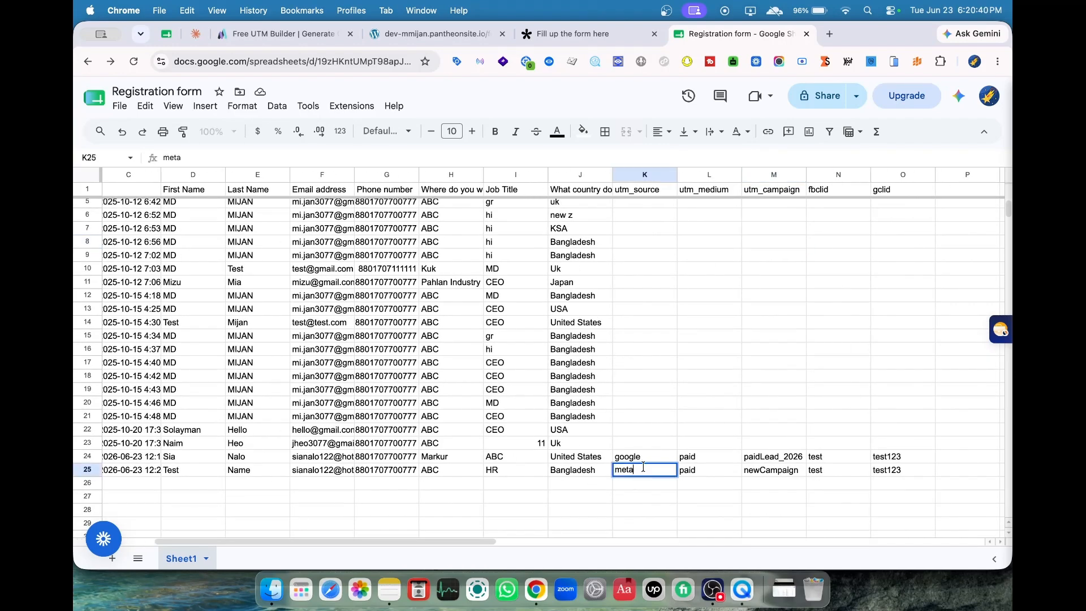
left_click(704, 473)
left_click(774, 477)
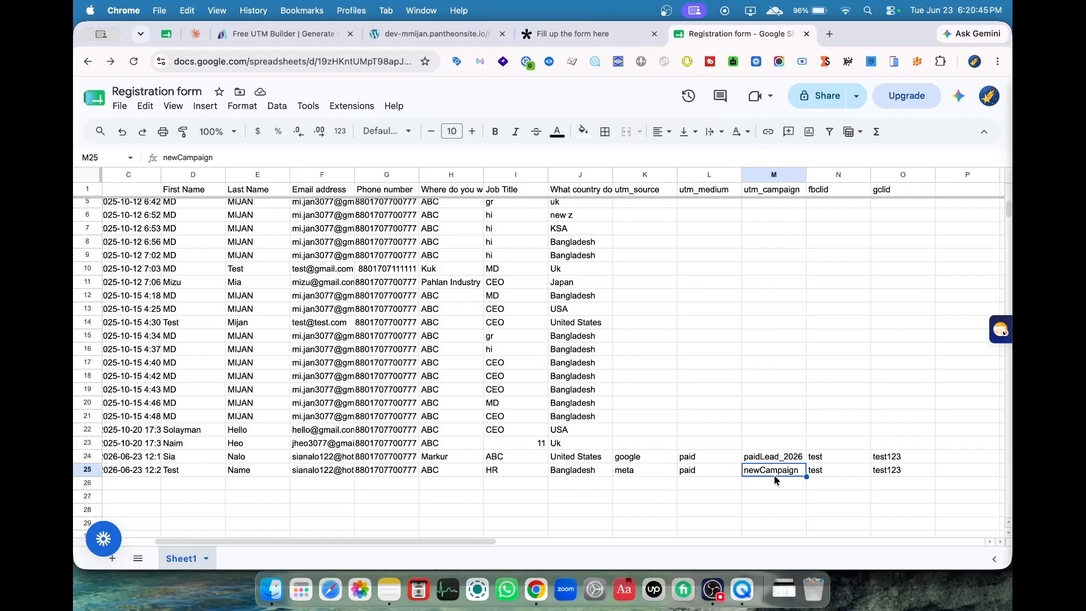
left_click(839, 475)
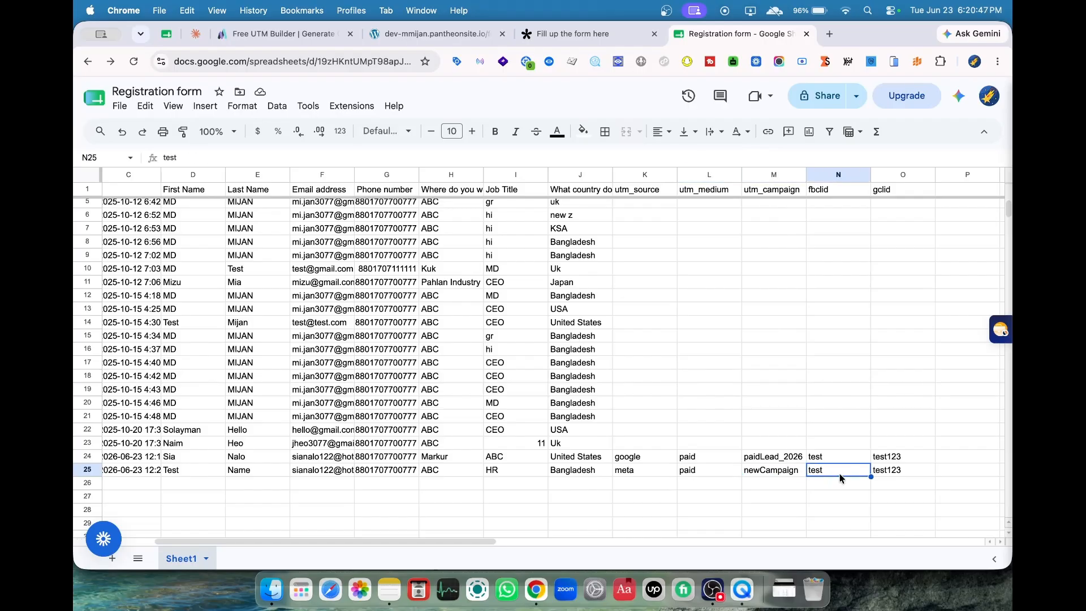
left_click(885, 474)
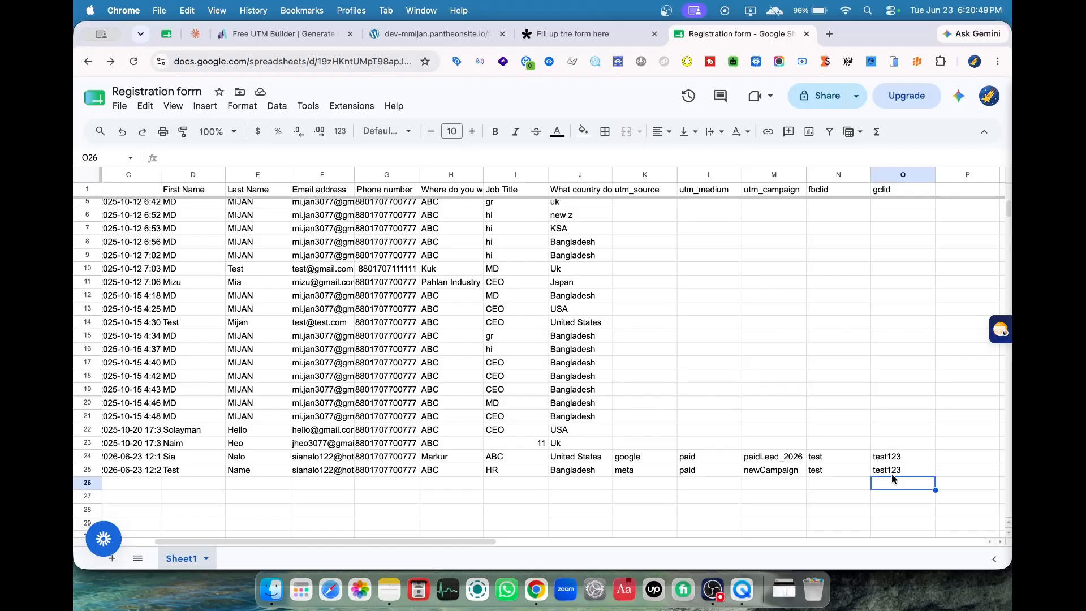
scroll(718, 484, "left", 3)
scroll(718, 484, "down", 5)
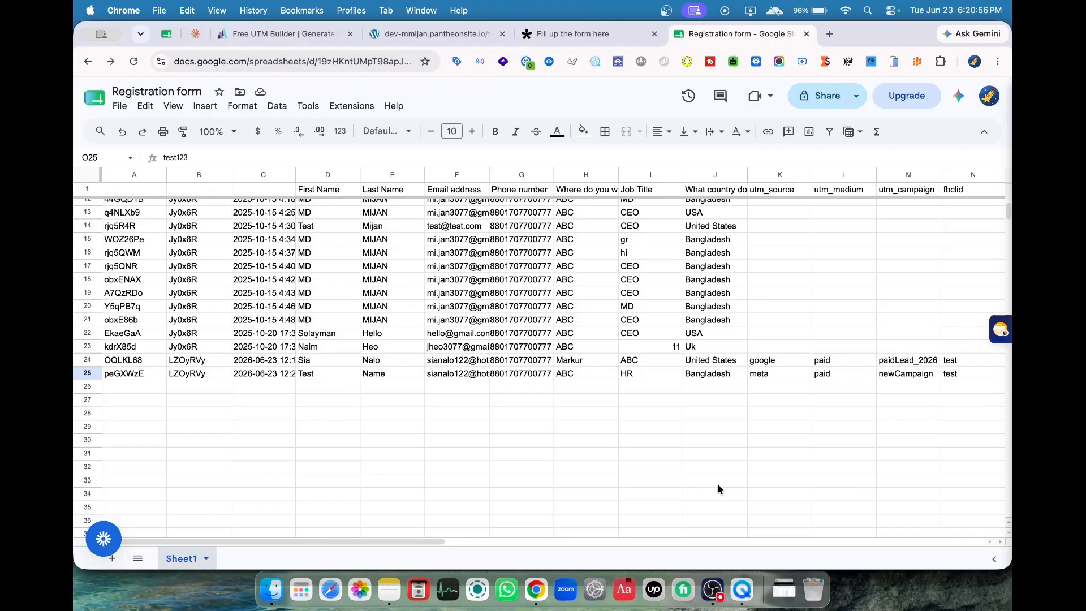
scroll(718, 489, "up", 5)
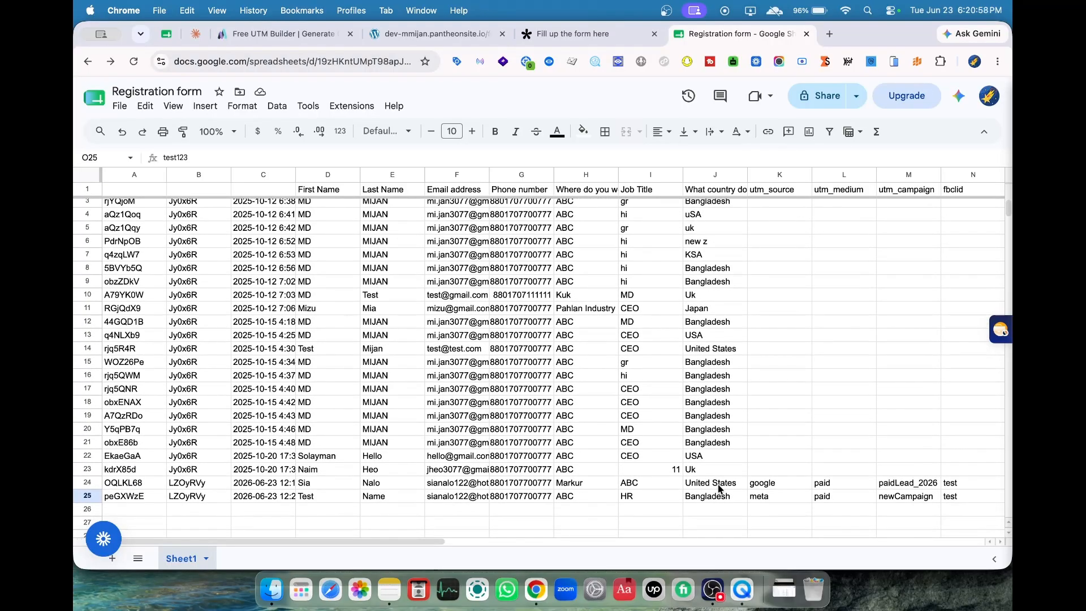
scroll(720, 489, "down", 5)
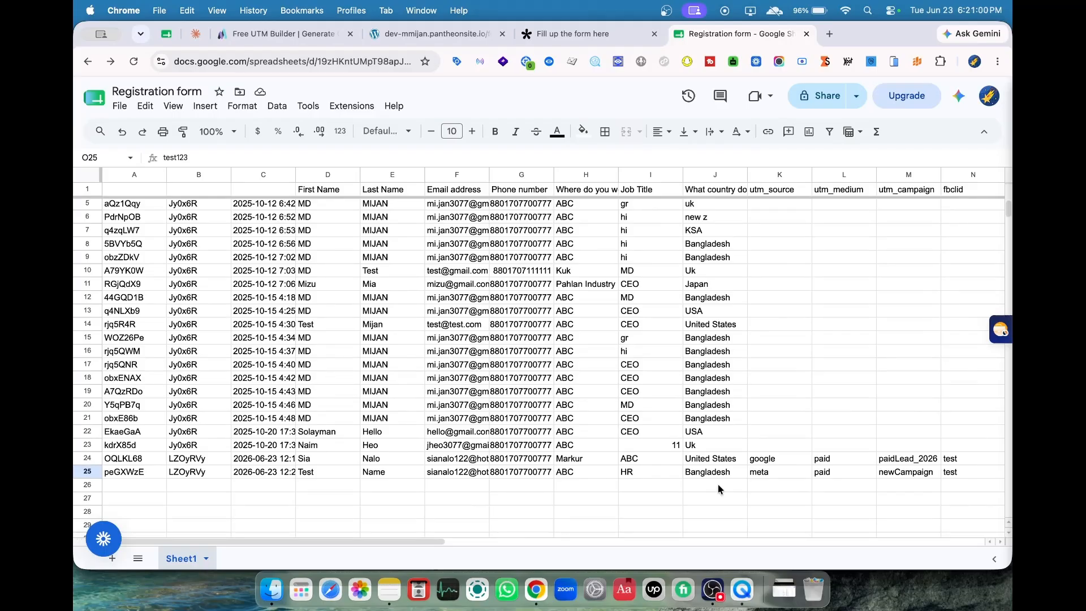
scroll(757, 481, "up", 3)
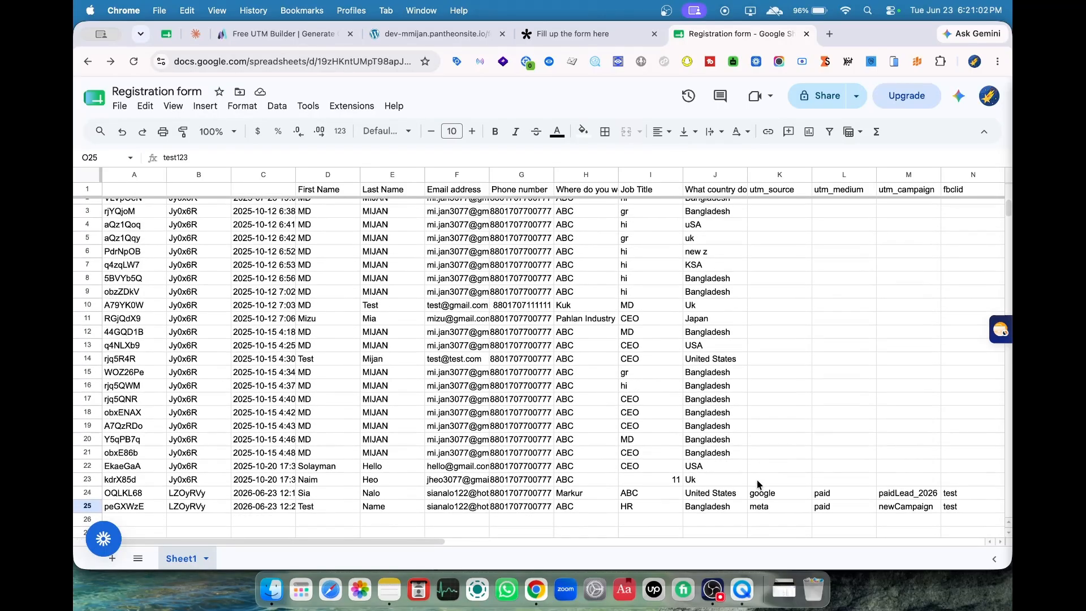
scroll(756, 484, "down", 4)
scroll(757, 485, "down", 1)
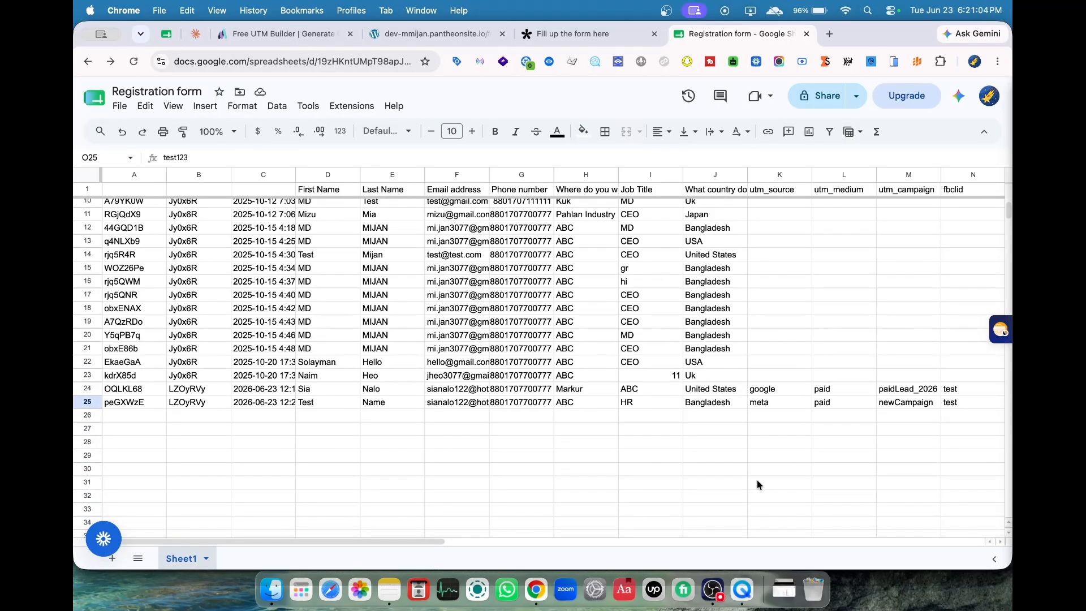